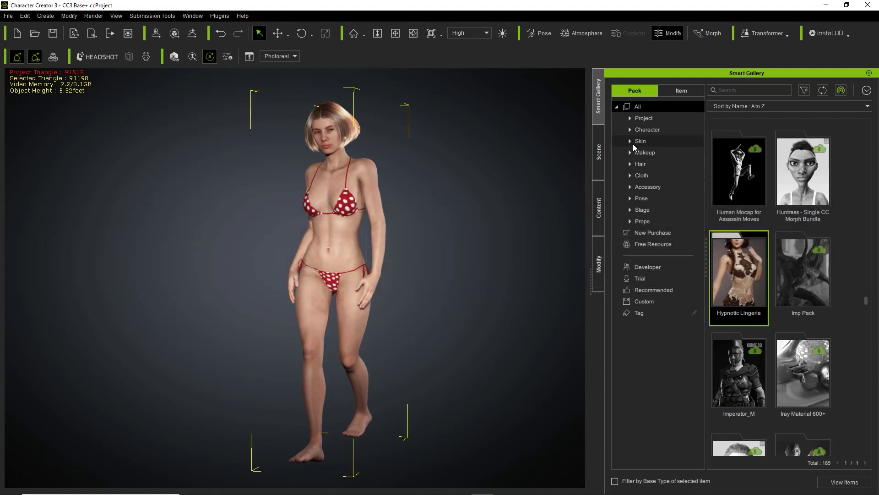
Step: Browse the Shirts category of the cloth packs and open the Anarchy pack
left_click(630, 175)
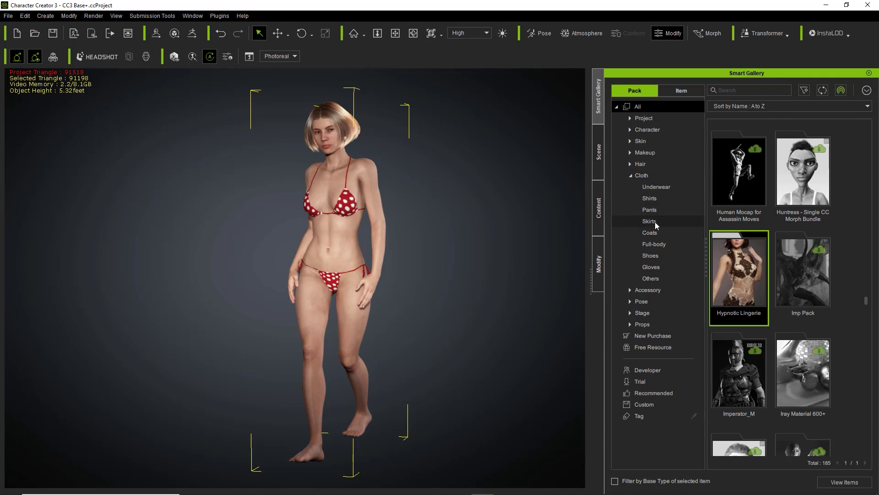
left_click(649, 221)
left_click(651, 199)
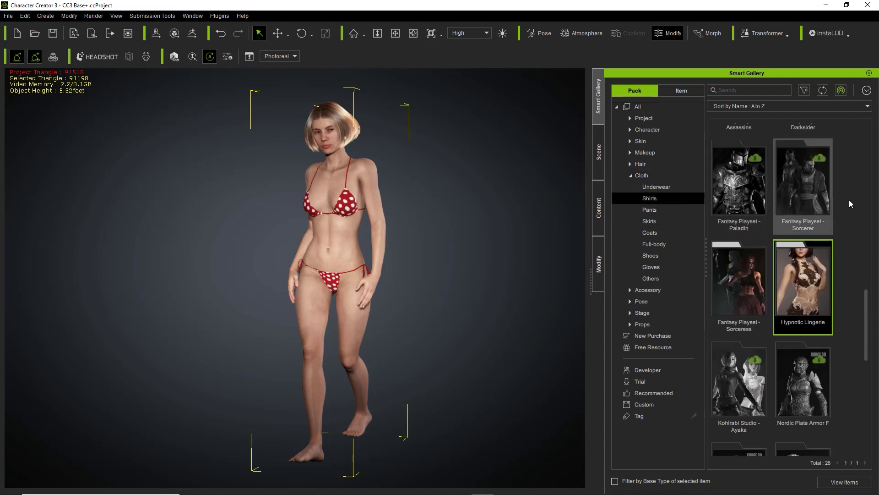
left_click_drag(869, 307, 869, 264)
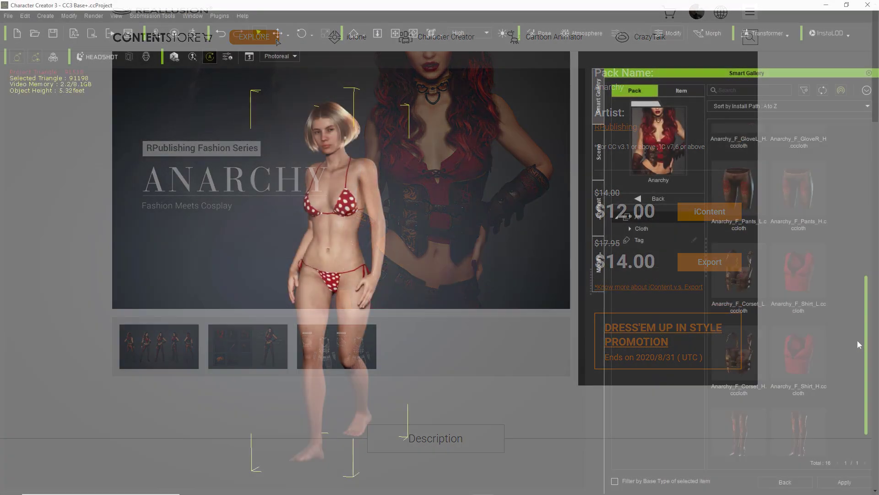
scroll(860, 334, "up", 1)
scroll(861, 331, "down", 1)
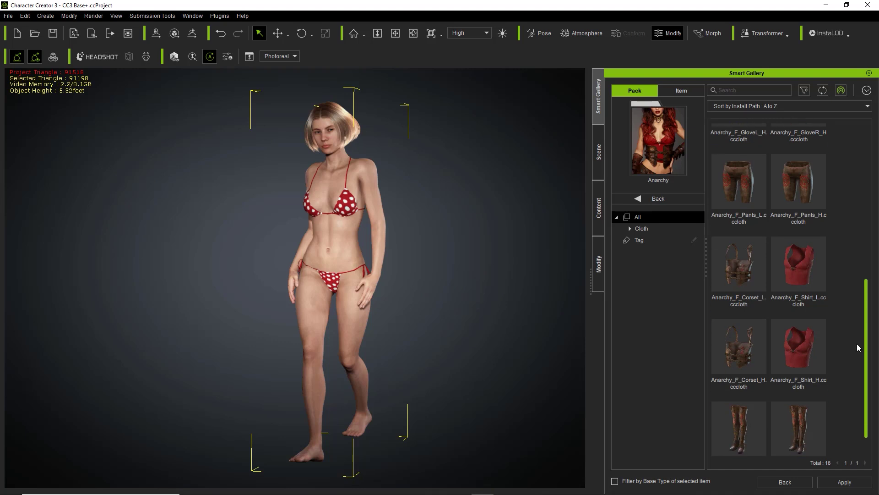
Step: Apply Anarchy_F_Shirt_H and Anarchy_F_Pants_H to the character with the Keep Cloth Shape option
double_click(809, 346)
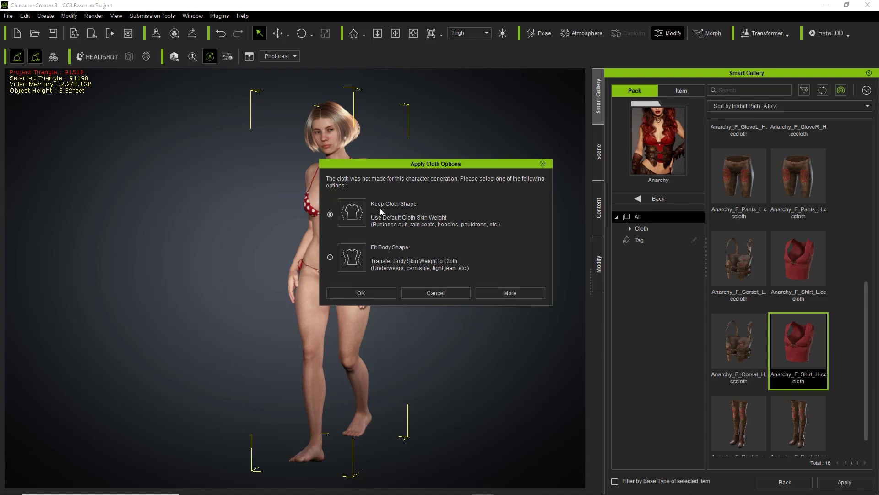
left_click(370, 292)
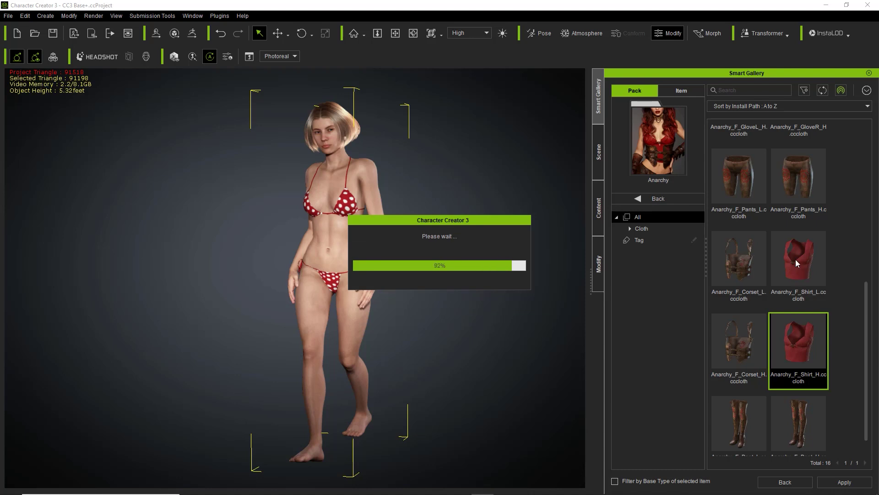
double_click(791, 174)
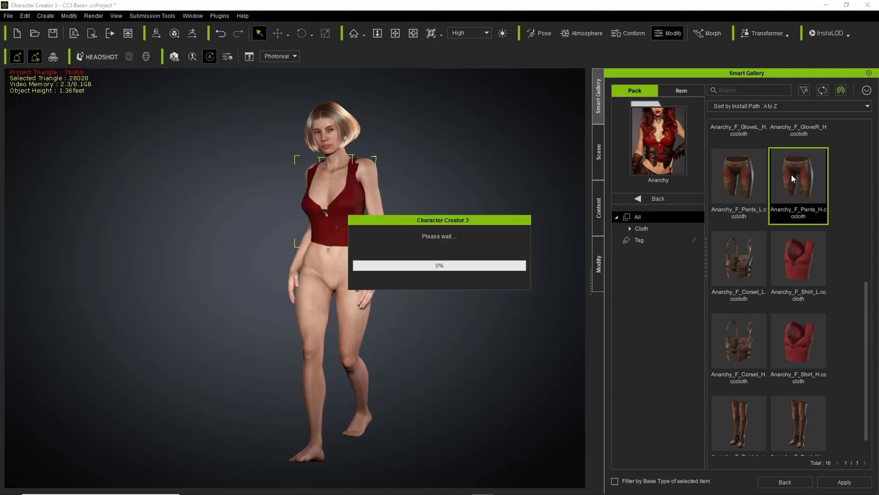
left_click(359, 289)
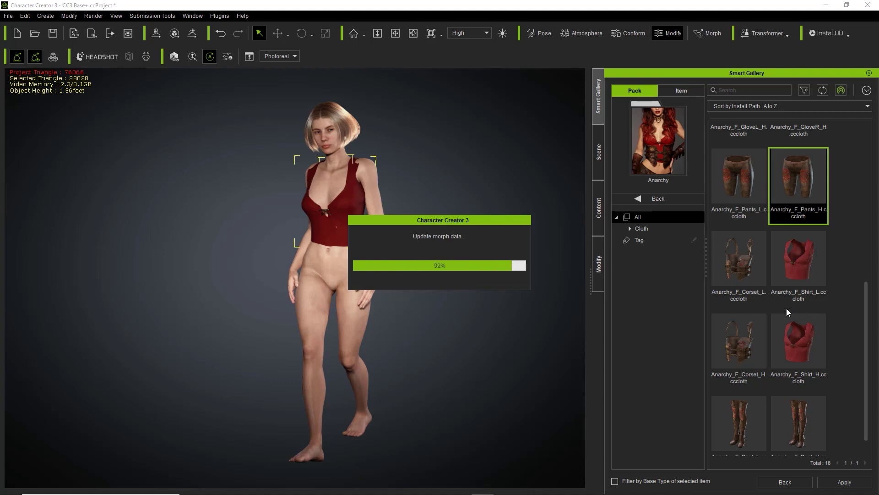
Step: Add Anarchy_F_Corset_H with Keep Cloth Shape, plus Anarchy_F_Boot_H, to the character's outfit
double_click(744, 338)
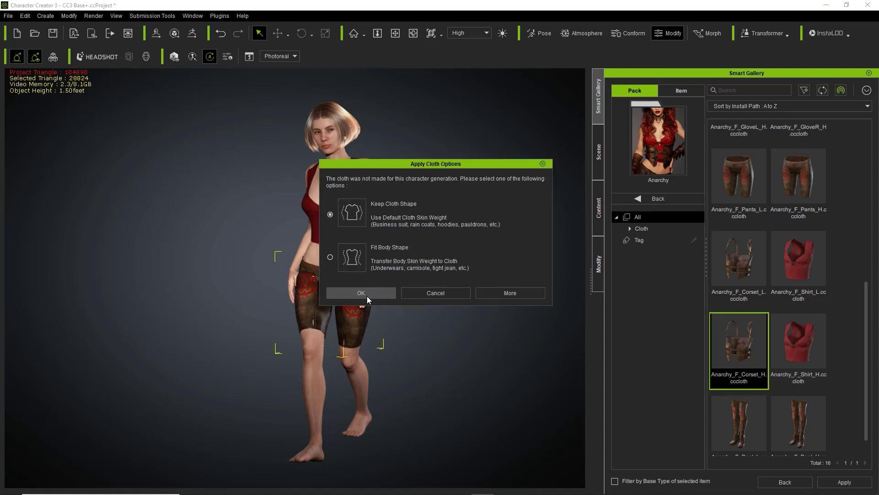
left_click(367, 294)
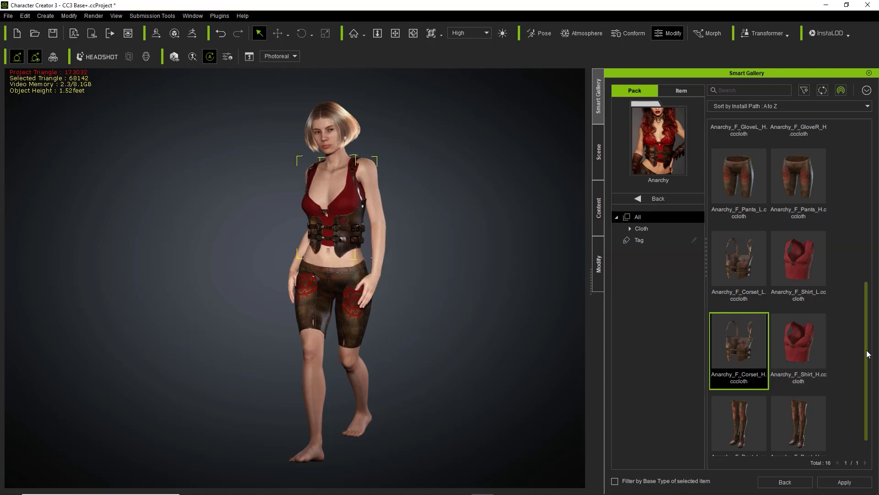
scroll(862, 366, "down", 1)
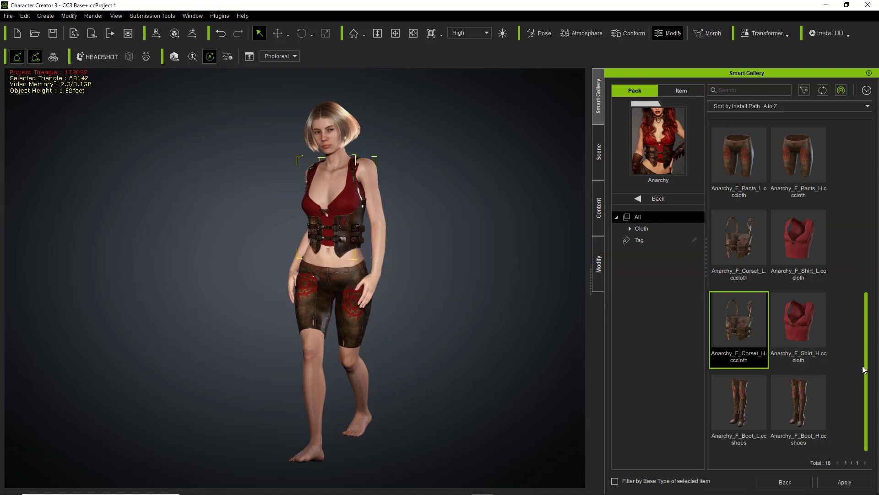
double_click(800, 407)
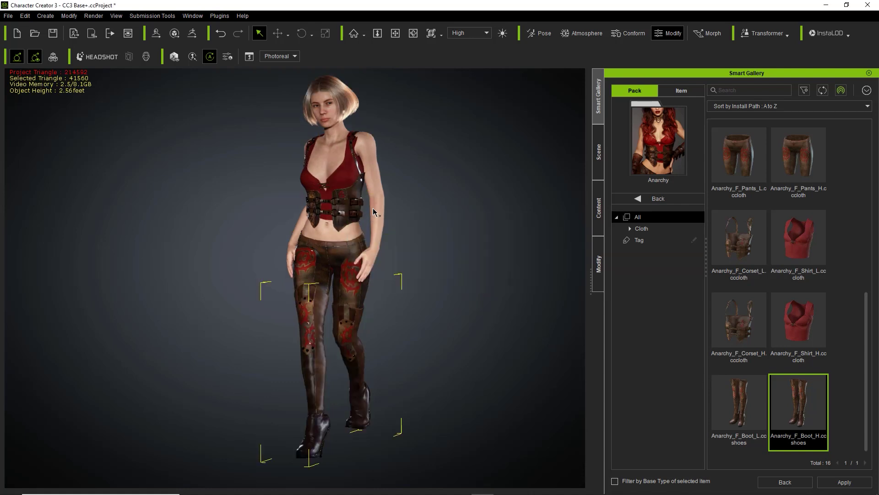
mouse_move(366, 291)
left_mouse_down()
mouse_move(403, 245)
mouse_move(380, 270)
mouse_move(379, 203)
mouse_move(388, 304)
mouse_move(372, 300)
mouse_move(394, 303)
mouse_move(369, 314)
mouse_move(370, 282)
left_mouse_up()
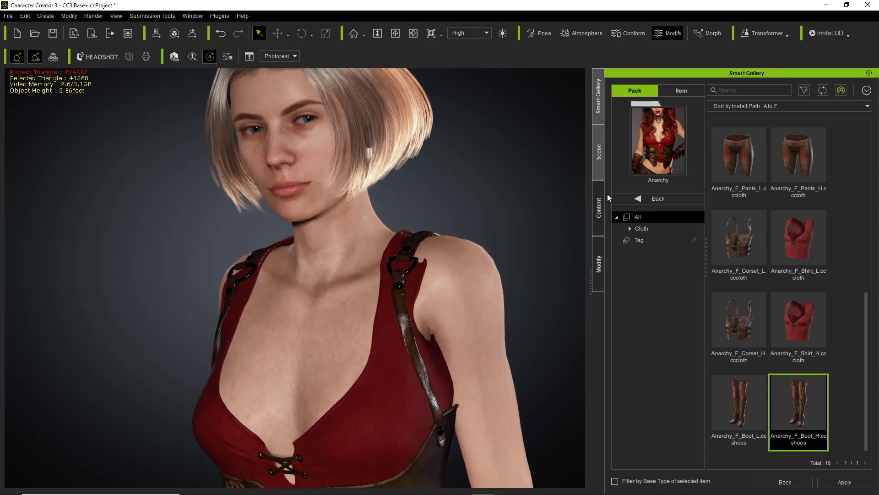
Step: Open the Conform settings of the boots and calculate their collision
left_click(598, 264)
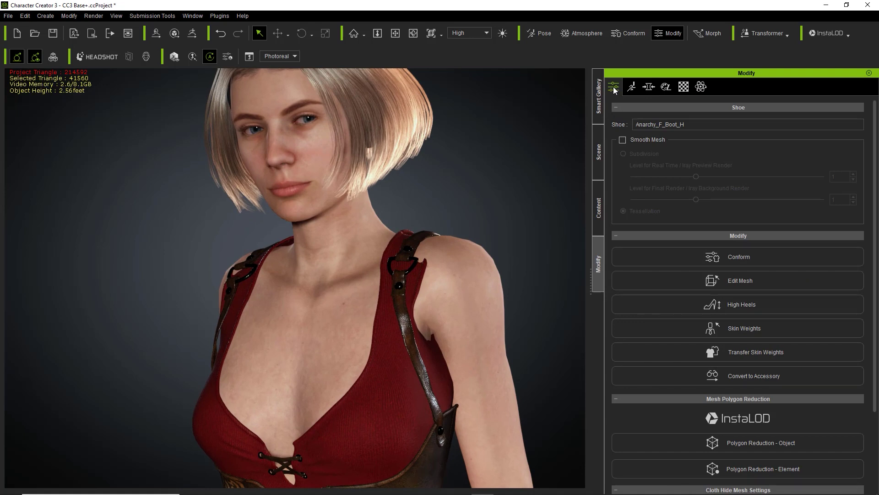
left_click(749, 257)
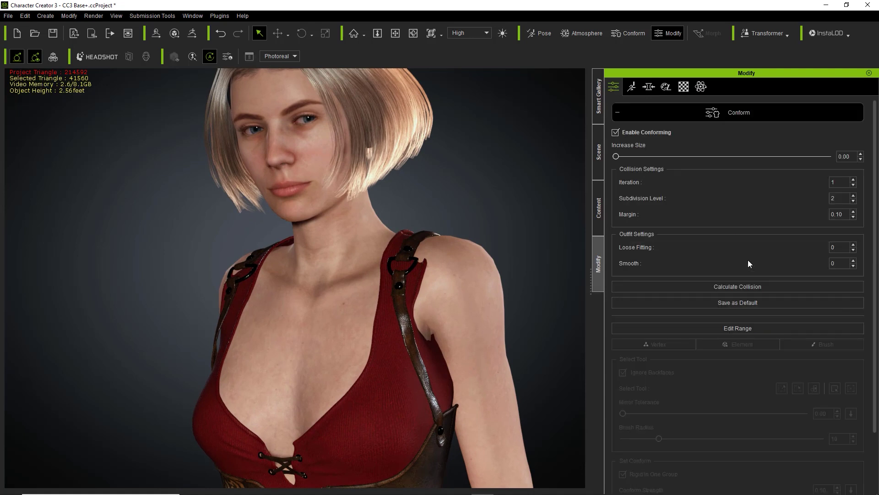
left_click(736, 288)
Step: Select the red shirt and open its mesh for editing in Vertex mode
left_click(389, 376)
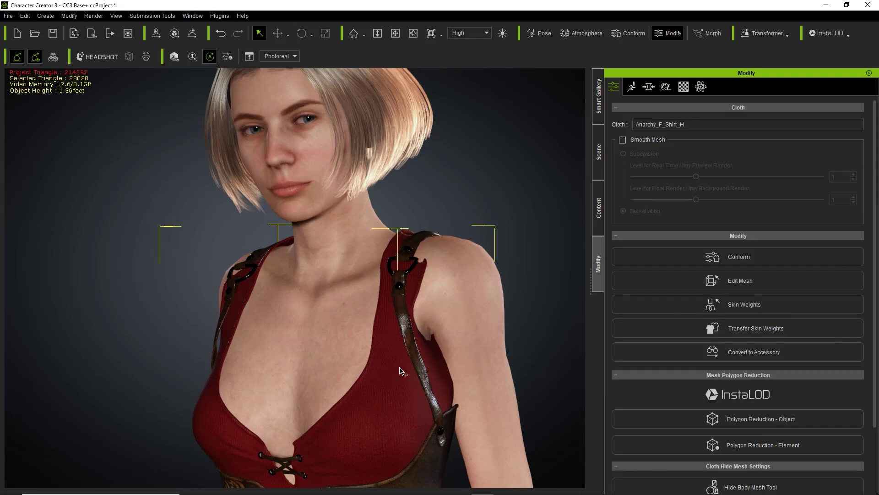
left_click(597, 158)
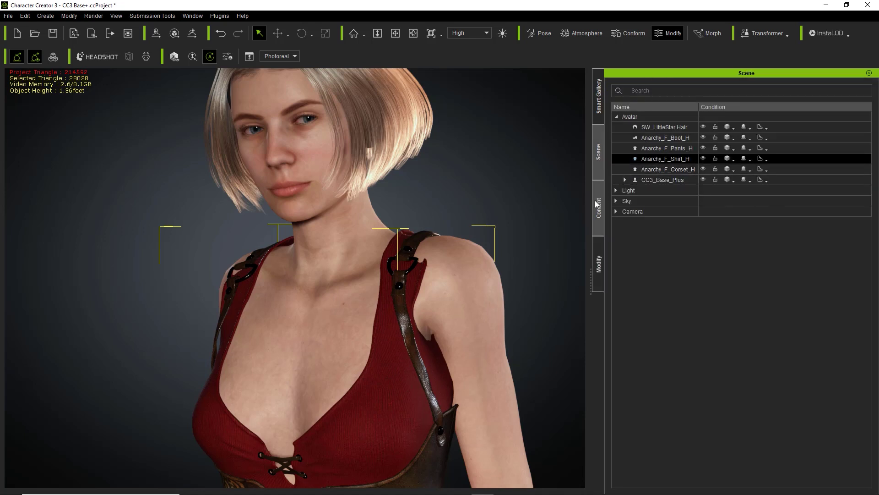
left_click(598, 266)
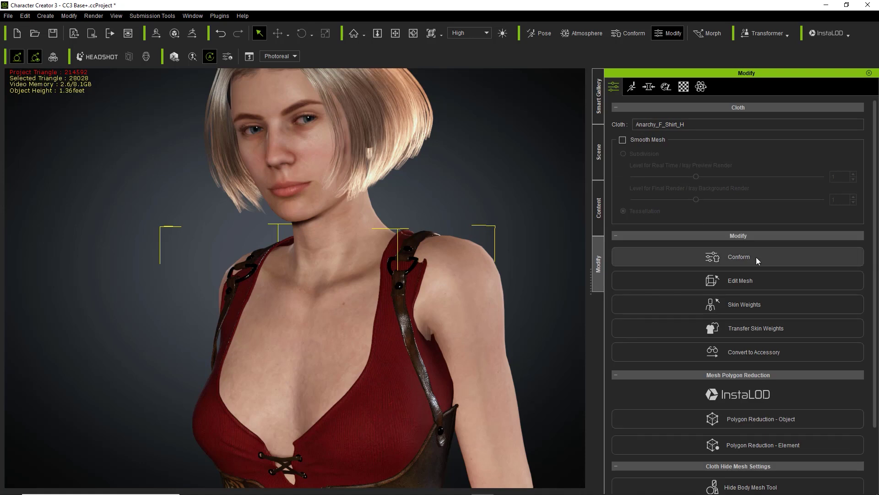
left_click(743, 279)
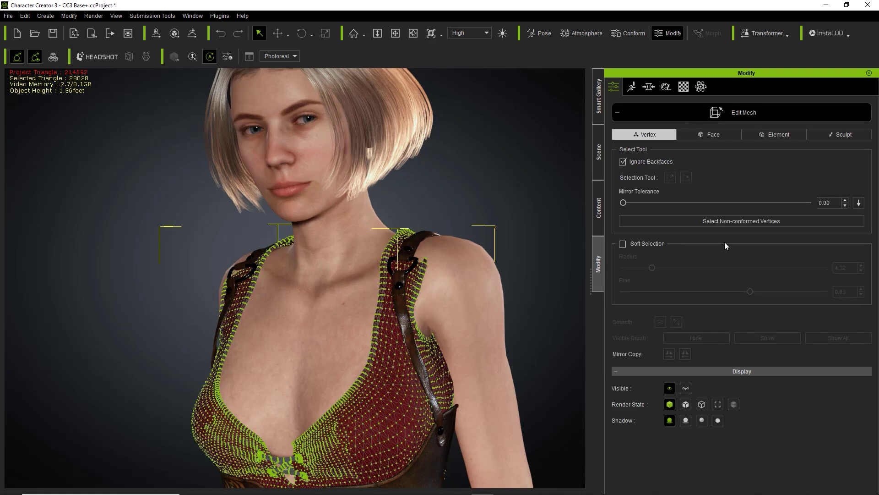
left_click(725, 136)
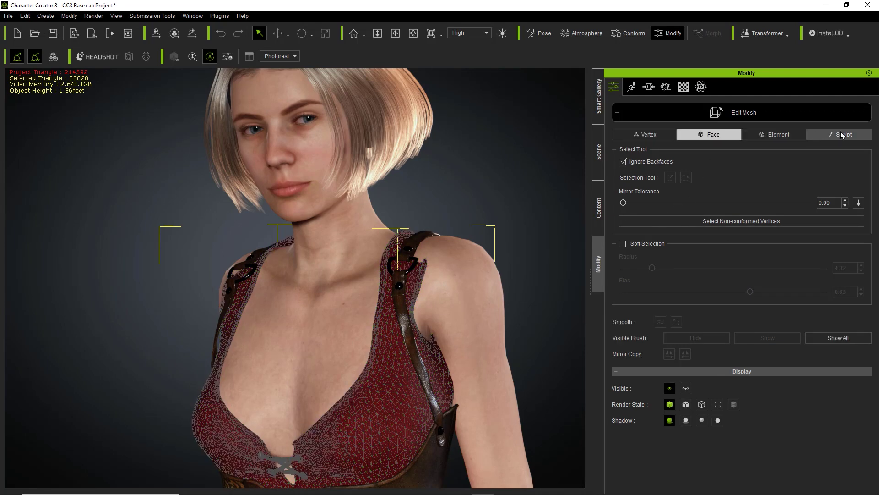
left_click(653, 134)
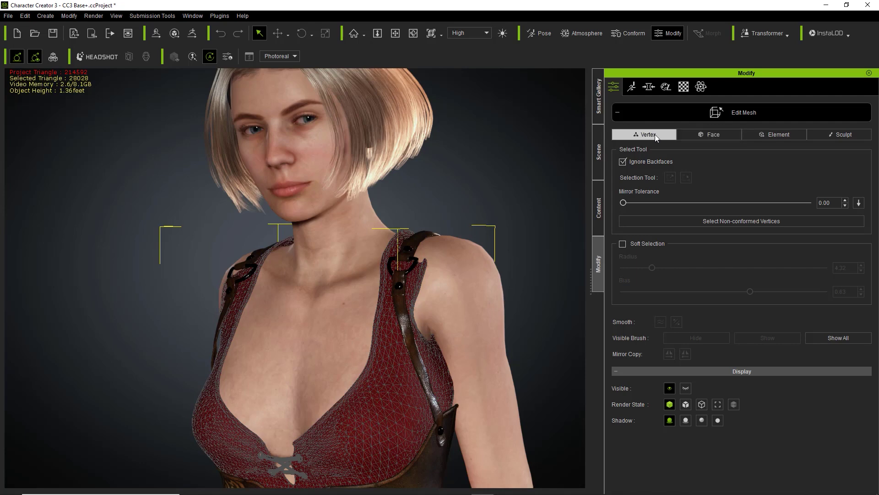
Step: Raise the shirt's vertices on both shoulders slightly, using Soft Selection with a radius of 11.46
left_click(623, 243)
left_click(422, 247)
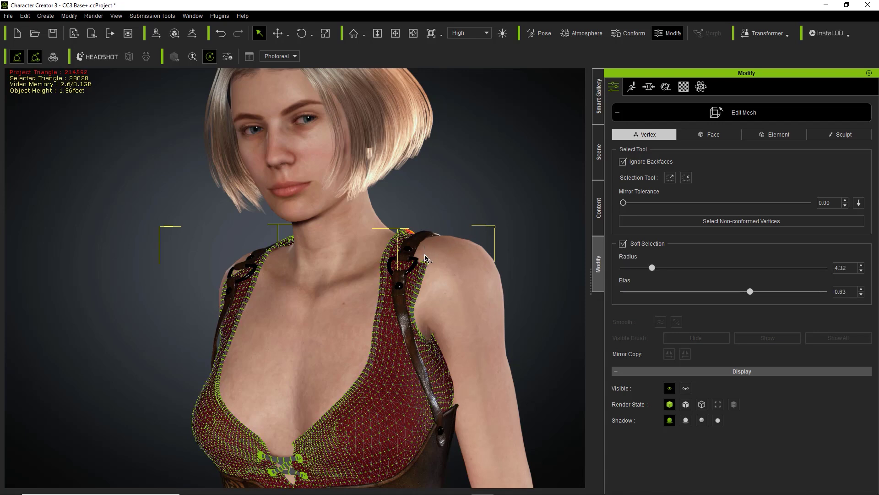
left_click_drag(652, 268, 700, 269)
right_click_drag(381, 228, 435, 272)
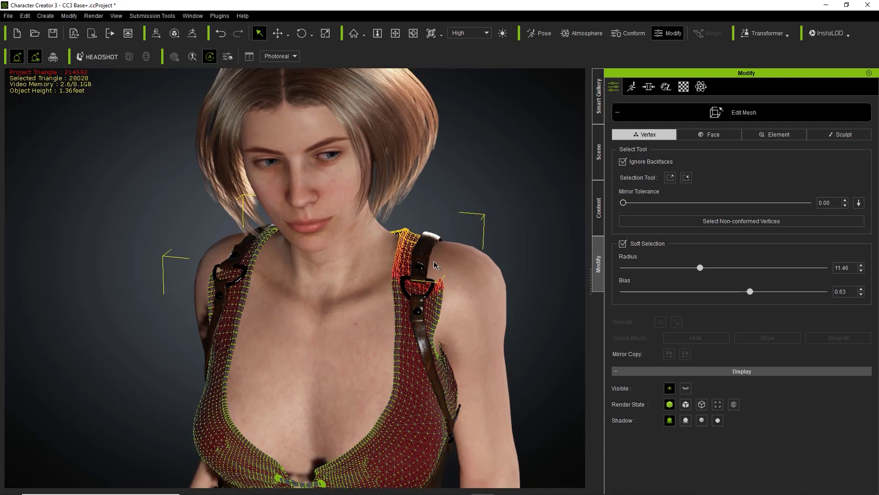
right_click_drag(271, 278, 240, 272)
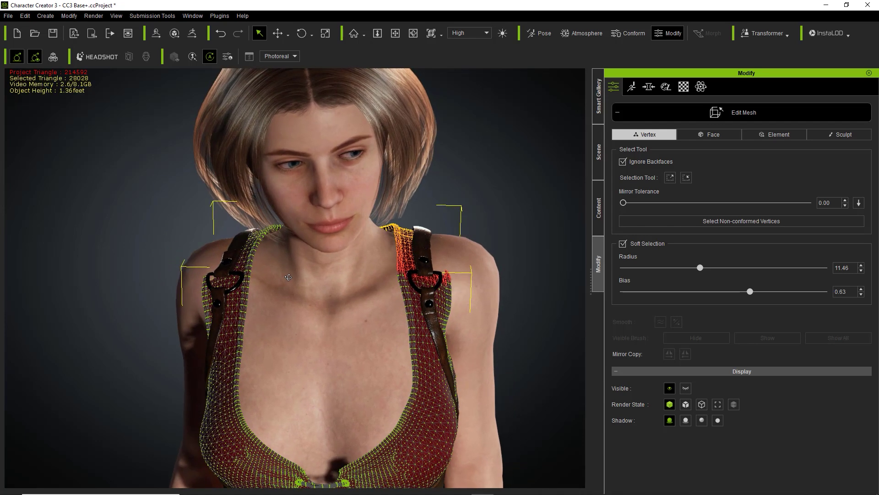
left_click(228, 258)
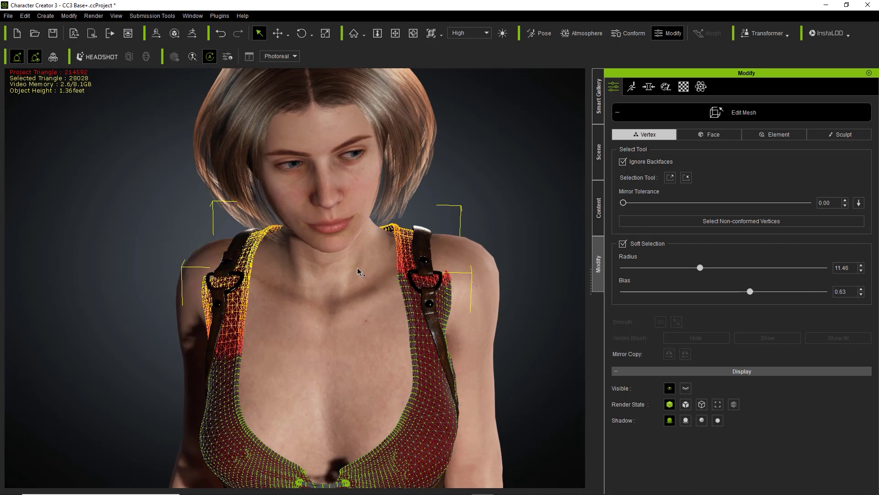
key("w")
left_click_drag(325, 197, 330, 191)
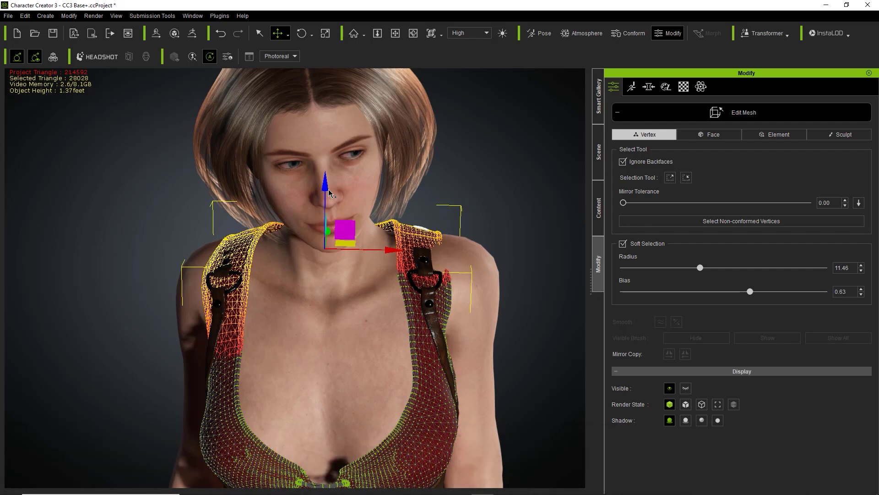
Step: Reselect the shirt vertices at the character's left shoulder strap, then move and rotate them slightly to refine the fit
left_click(438, 260)
left_click_drag(437, 198, 438, 200)
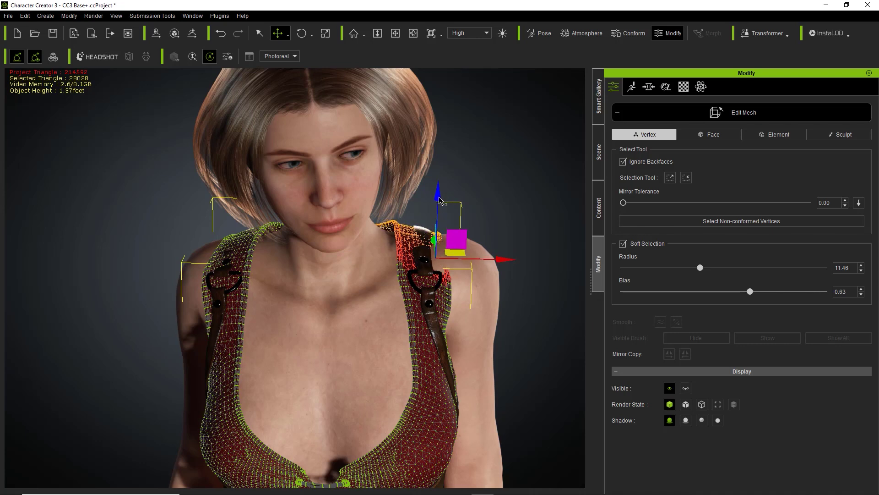
left_click(442, 266)
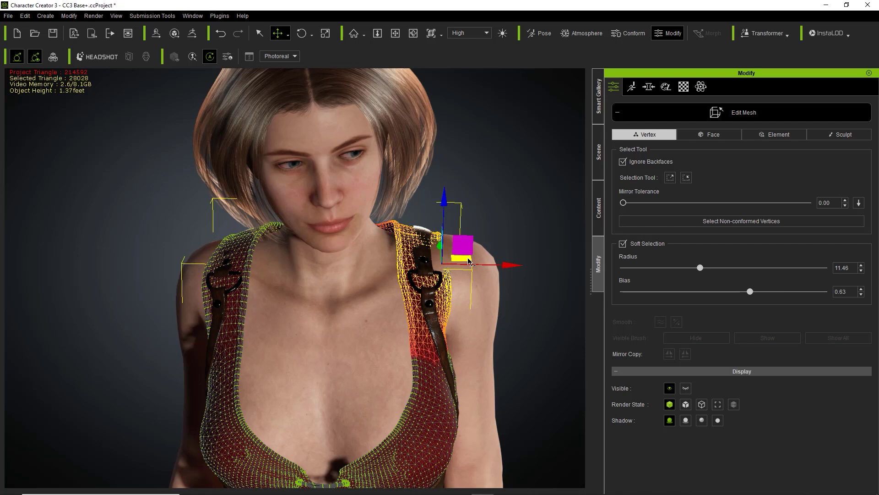
left_click_drag(469, 259, 464, 248)
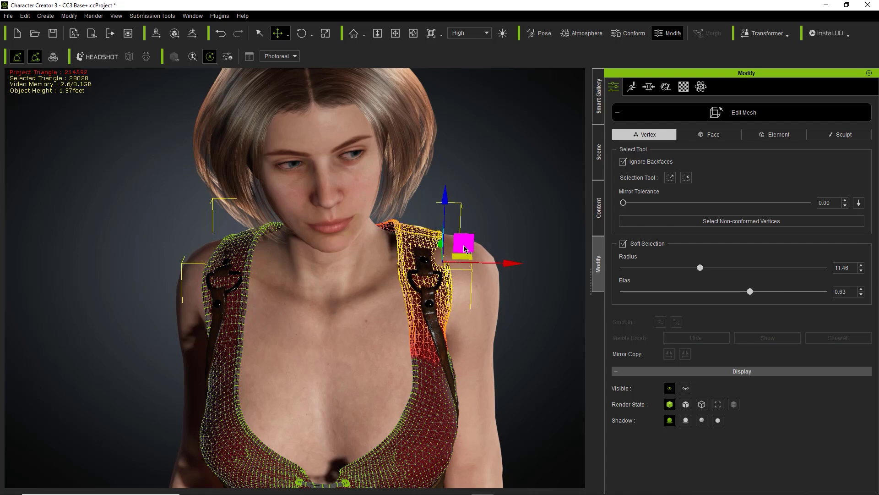
key("e")
left_click_drag(489, 223, 491, 223)
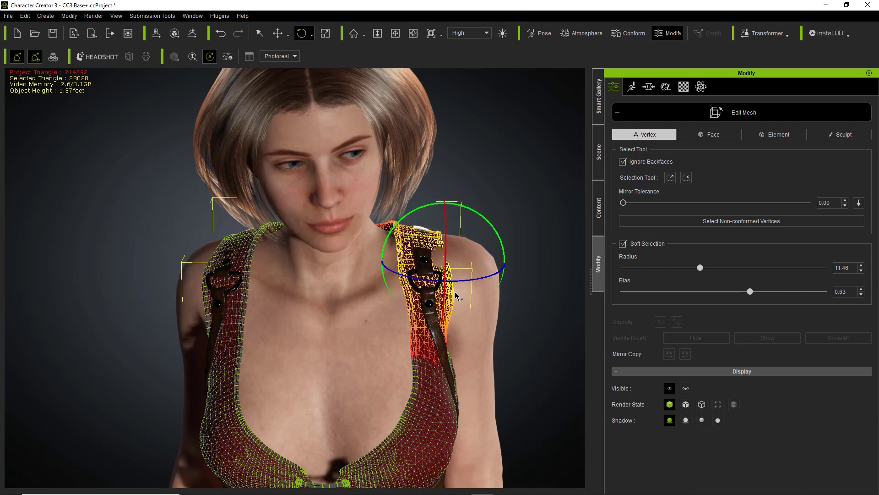
Step: Reduce the Soft Selection radius to 3.02, adjust the shirt vertices at the left shoulder, and exit mesh editing
right_click_drag(456, 314, 309, 294)
middle_click_drag(325, 298, 163, 324)
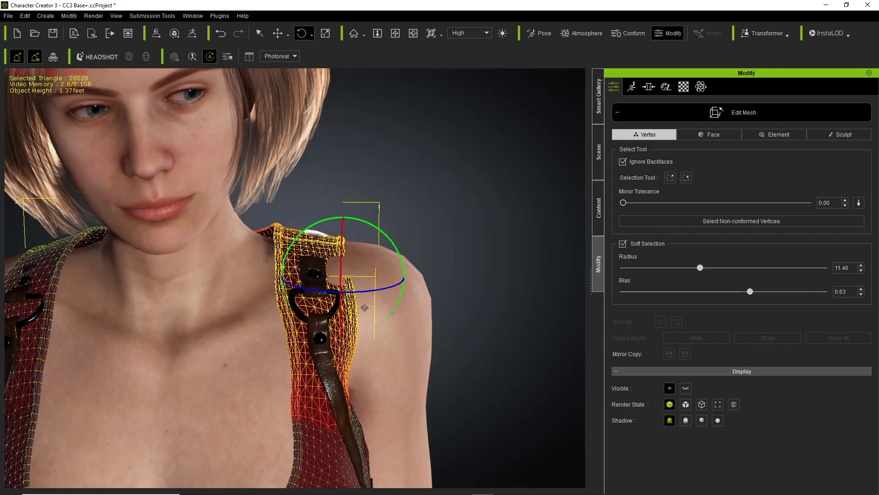
right_click_drag(365, 307, 337, 300)
left_click_drag(701, 270, 645, 273)
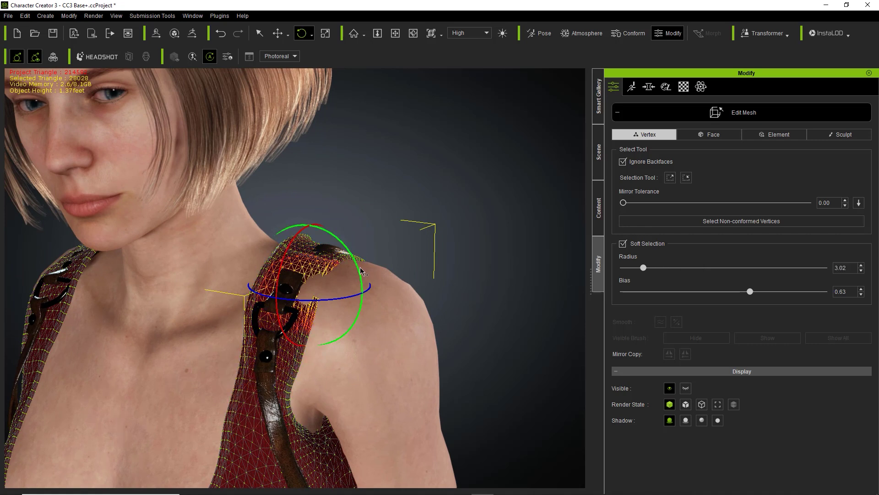
key("w")
left_click_drag(328, 265, 329, 263)
right_click_drag(249, 327, 346, 316)
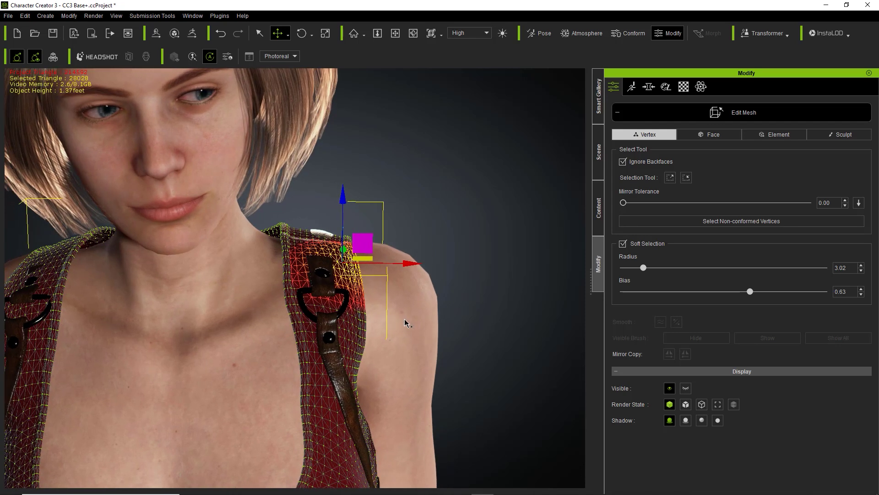
left_click(737, 111)
Step: Select the corset and calculate its collision in the Conform settings with a margin of 0.10
right_click_drag(348, 298, 320, 274)
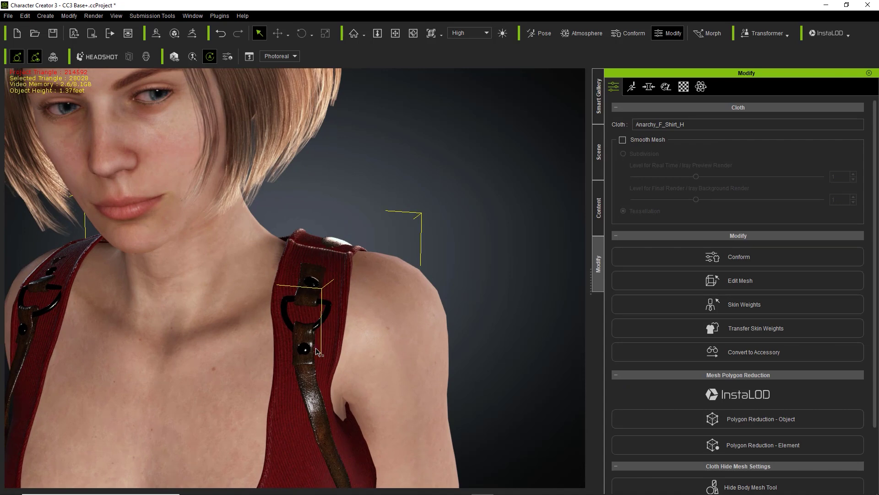
middle_click_drag(310, 333, 341, 265)
scroll(339, 275, "down", 2)
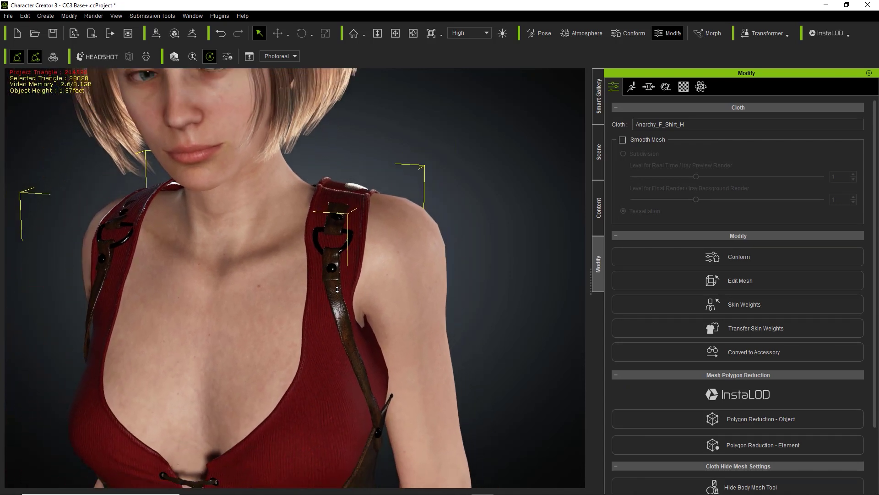
left_click(337, 298)
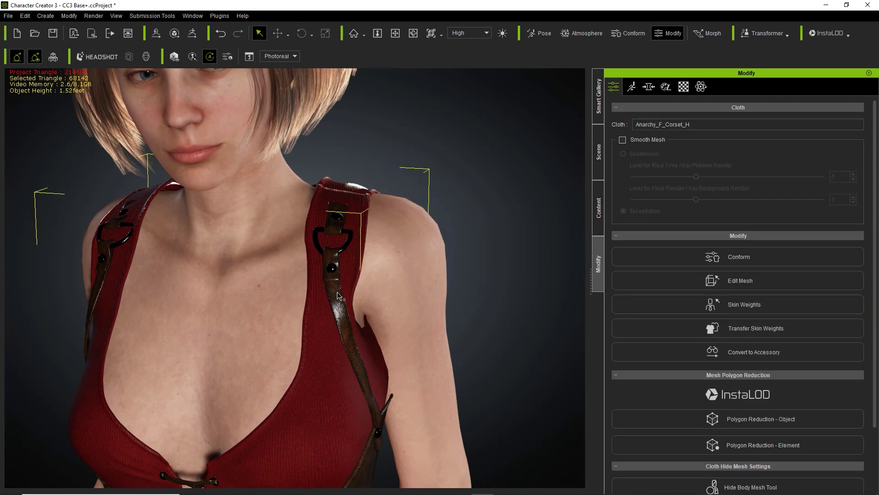
left_click(599, 158)
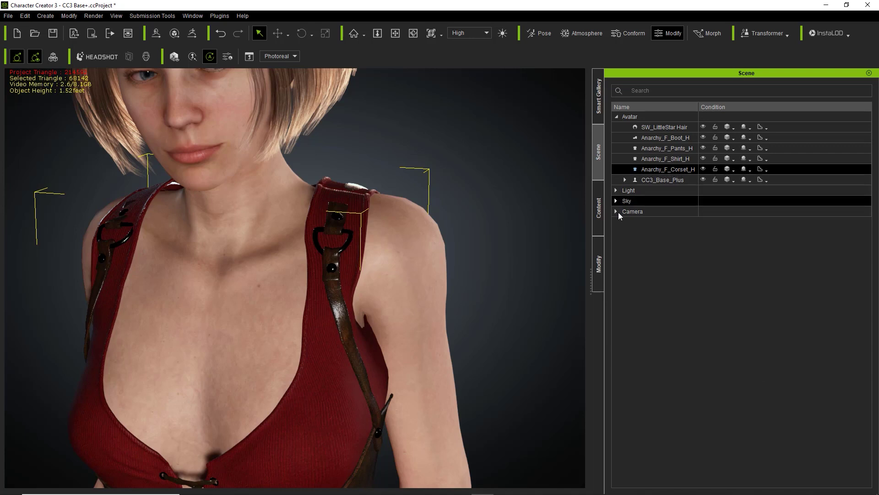
left_click(599, 261)
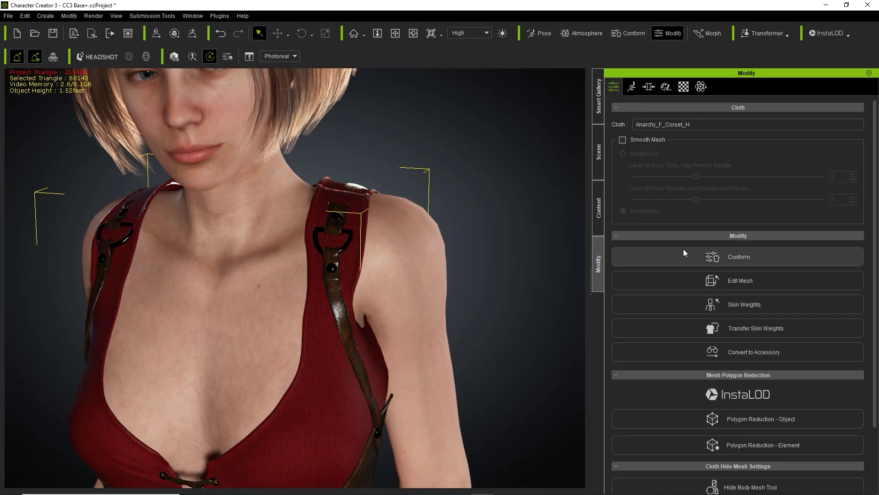
left_click(763, 260)
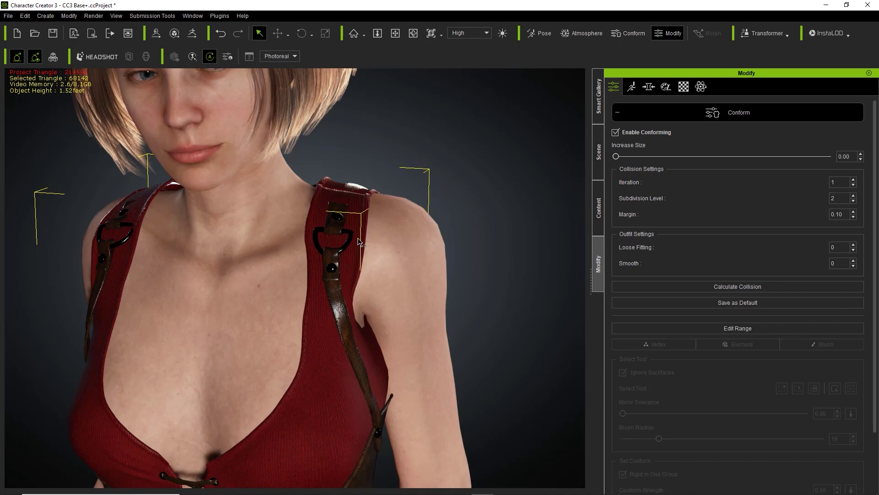
middle_click_drag(357, 241, 352, 252)
scroll(351, 252, "up", 3)
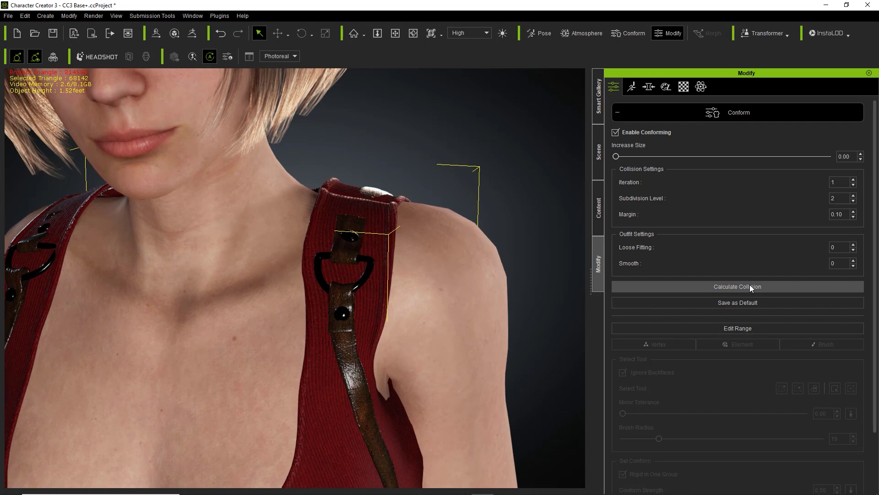
left_click(750, 287)
right_click_drag(420, 290, 338, 297)
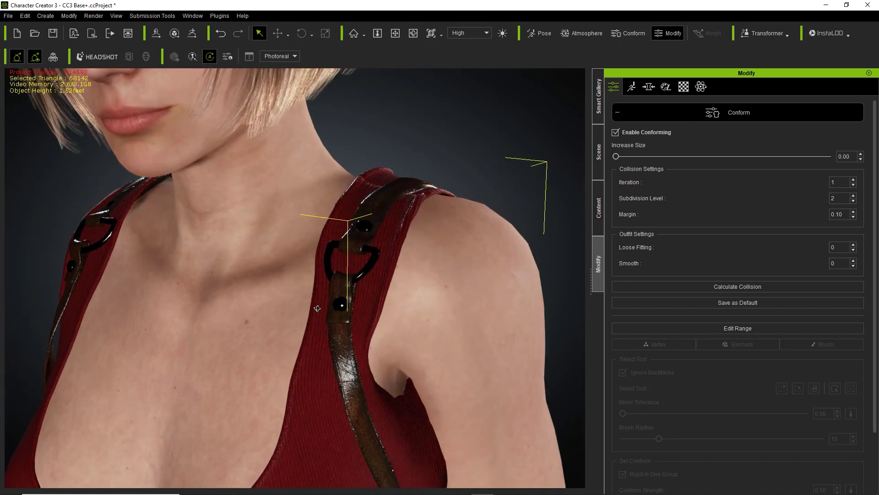
scroll(331, 282, "down", 5)
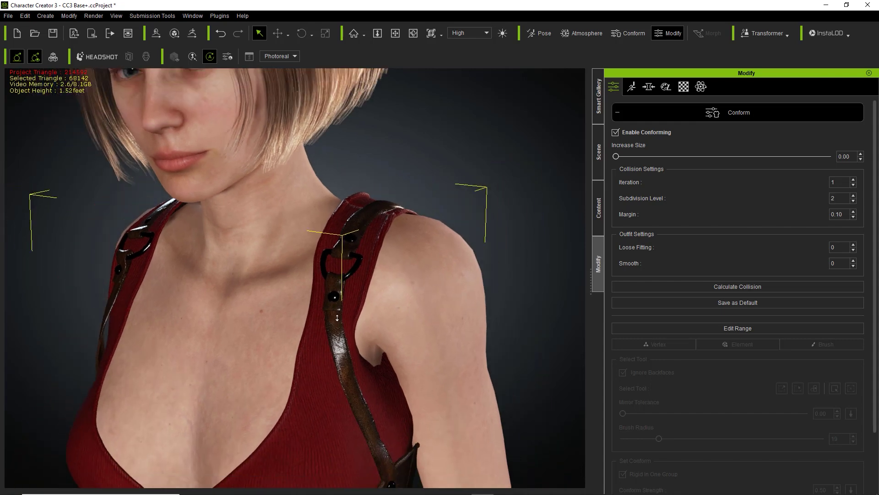
Step: Review the outfit layer order and hide mesh options in Cloth Layer Settings
middle_click_drag(326, 355, 328, 294)
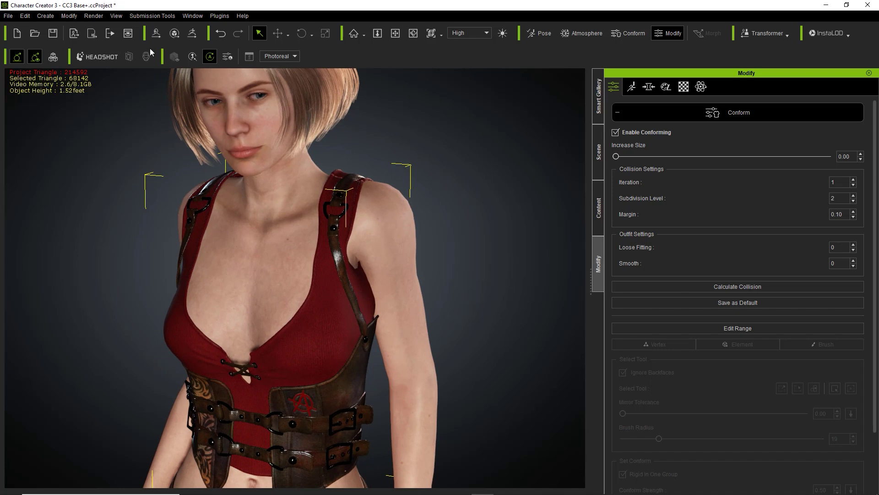
left_click(69, 16)
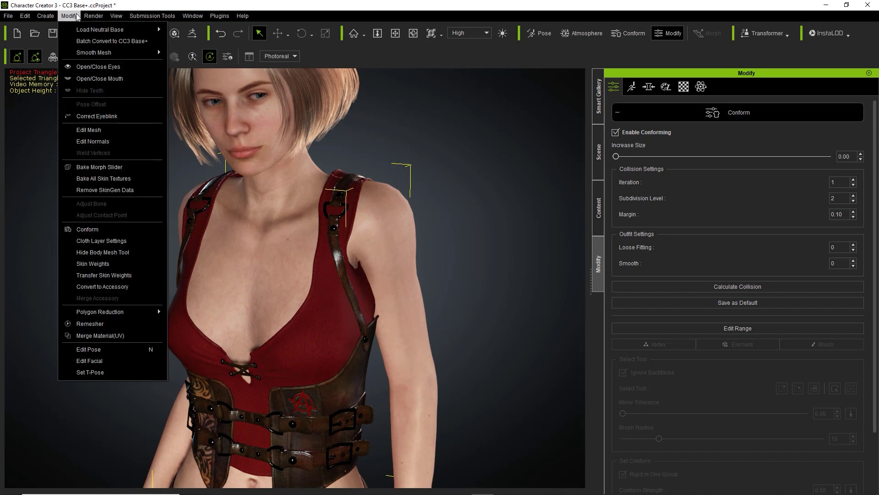
left_click(110, 241)
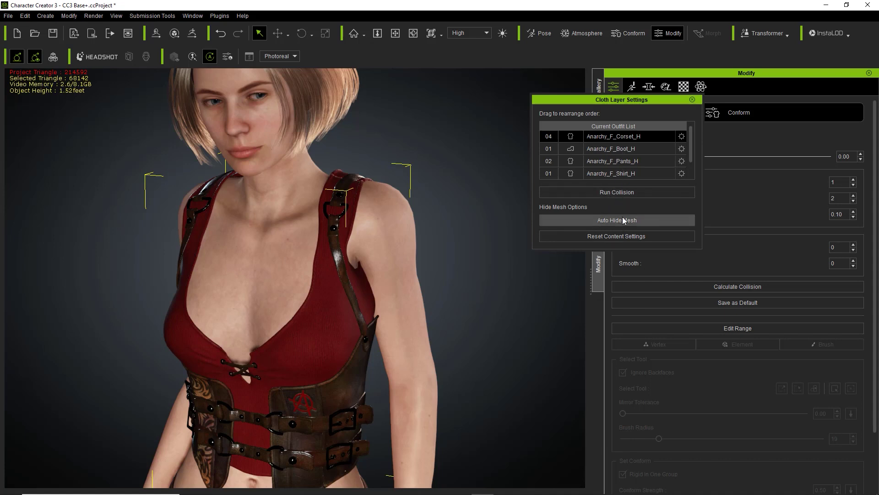
left_click(693, 99)
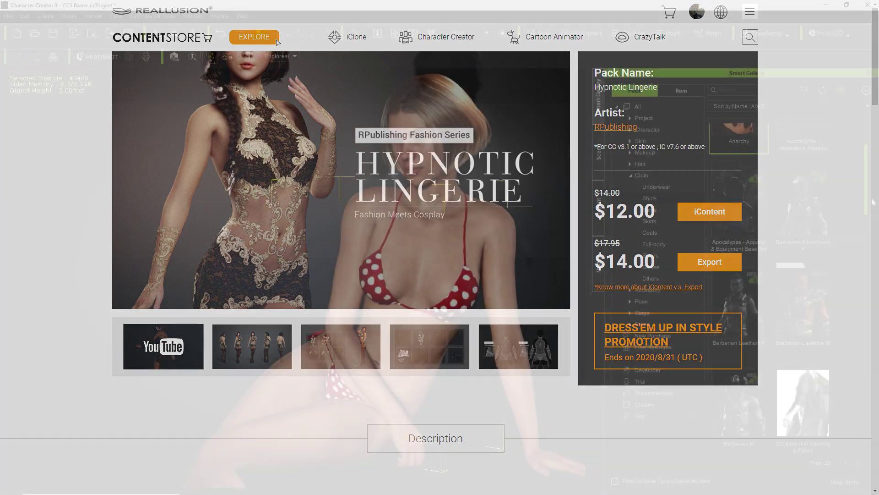
Step: Apply HL_F_Teddy_H_01 from the Hypnotic Lingerie pack to the character, using Keep Cloth Shape
scroll(858, 303, "down", 3)
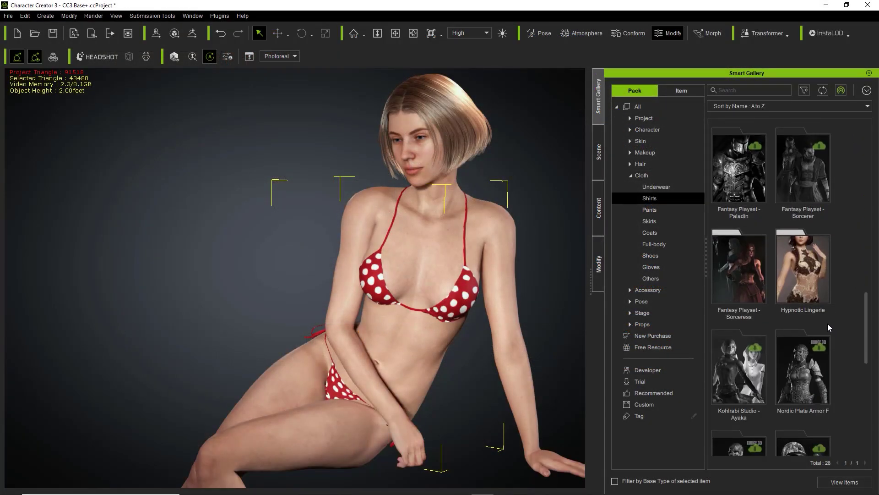
double_click(799, 279)
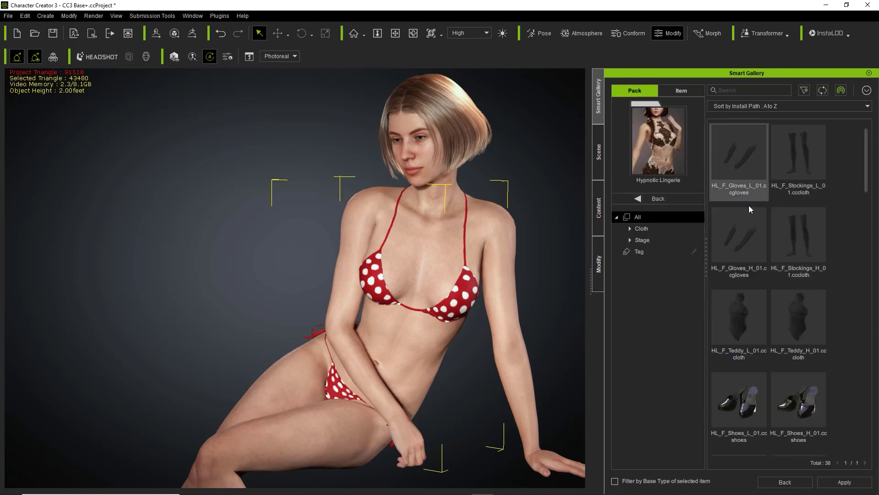
double_click(807, 319)
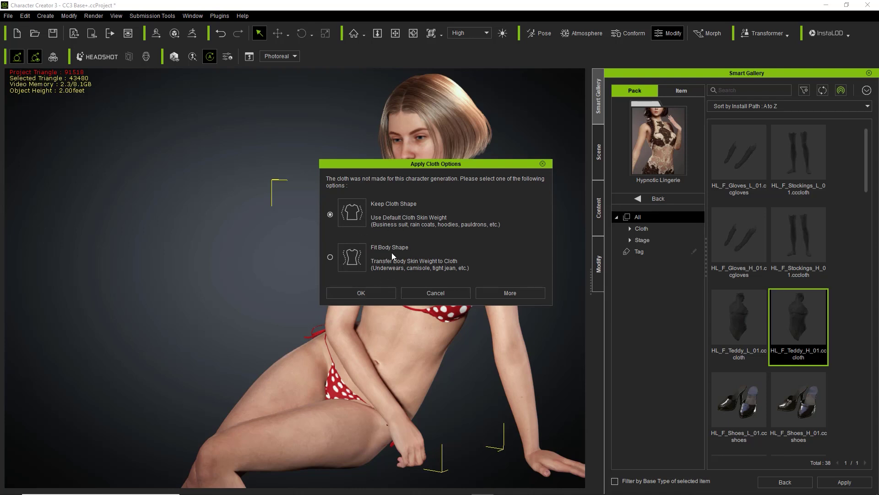
left_click(372, 292)
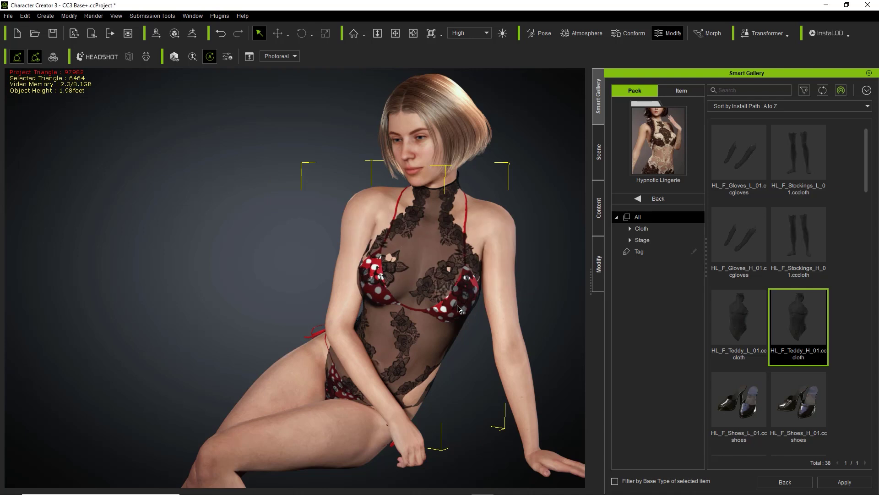
Step: Add the HL_F_Skirt_H_01 skirt and HL_F_Stockings_H_01 stockings to the character, both with Keep Cloth Shape
left_click_drag(866, 183, 869, 236)
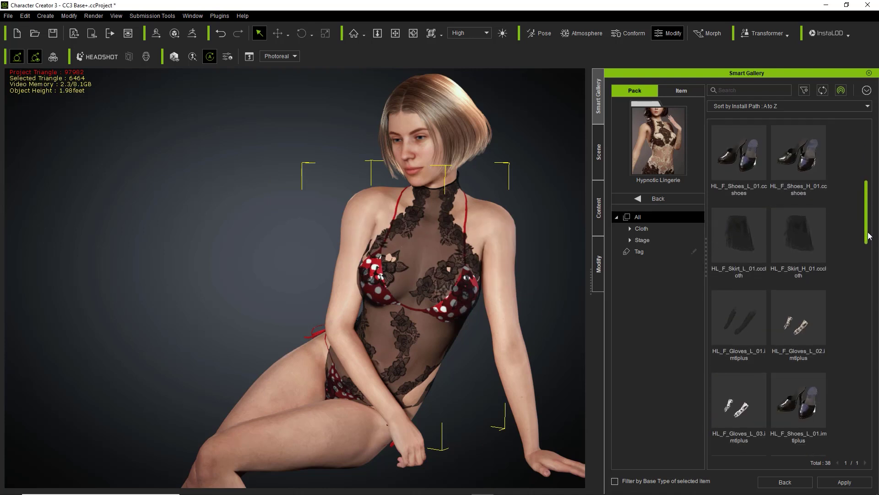
double_click(807, 244)
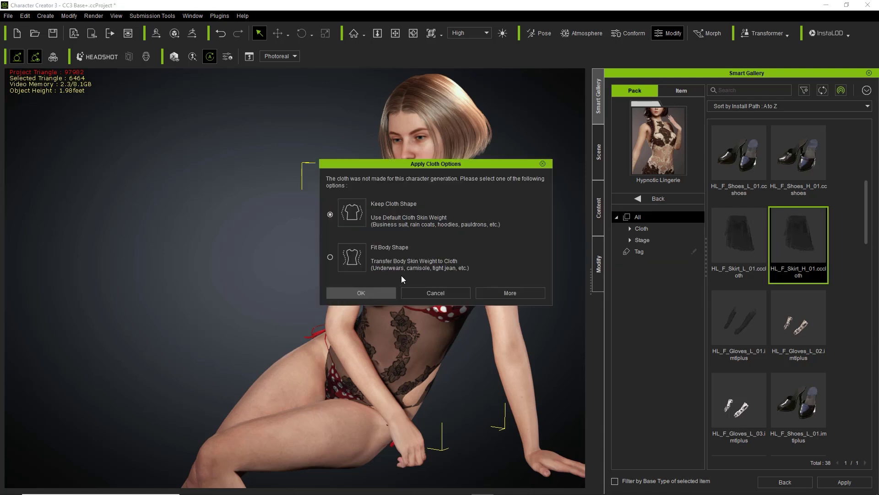
left_click(375, 293)
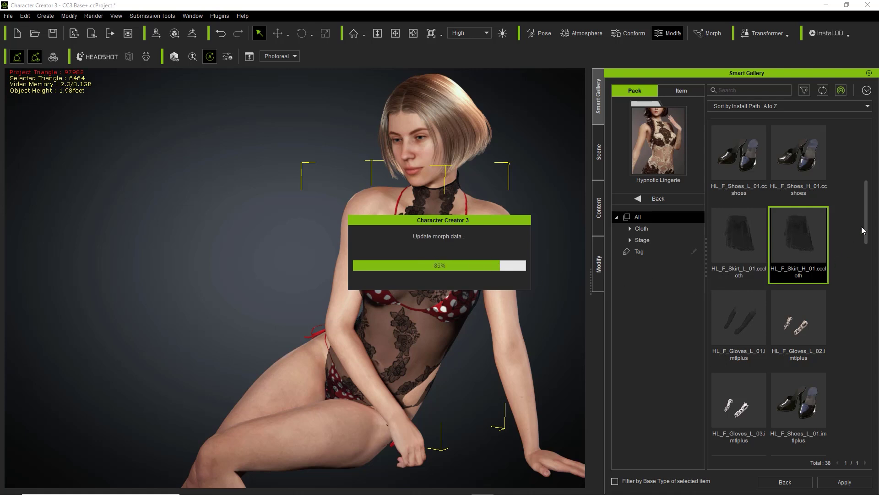
left_click_drag(867, 227, 867, 176)
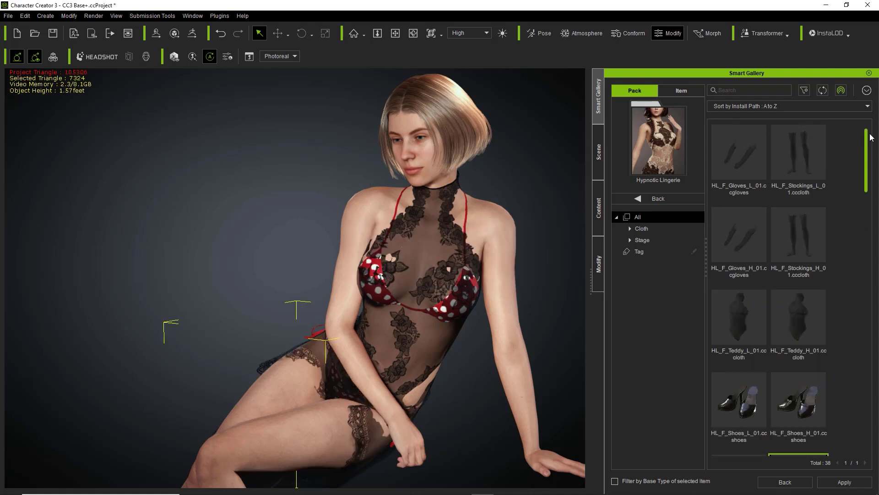
double_click(805, 241)
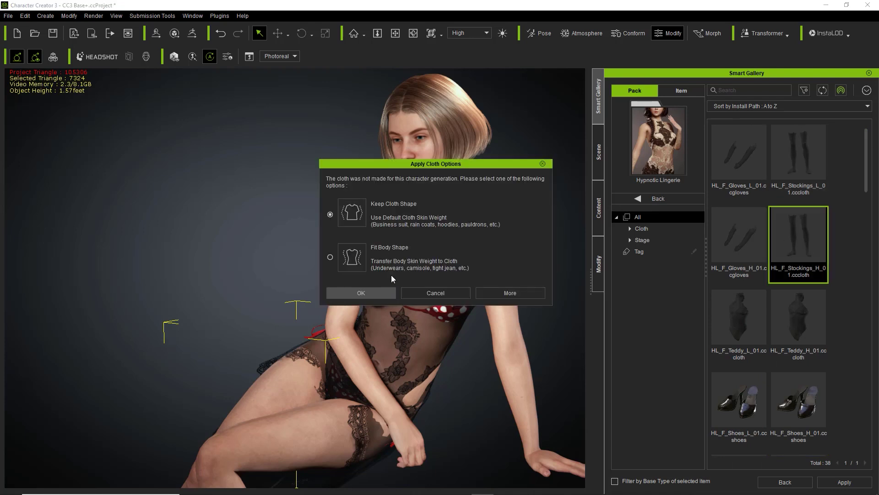
left_click(386, 292)
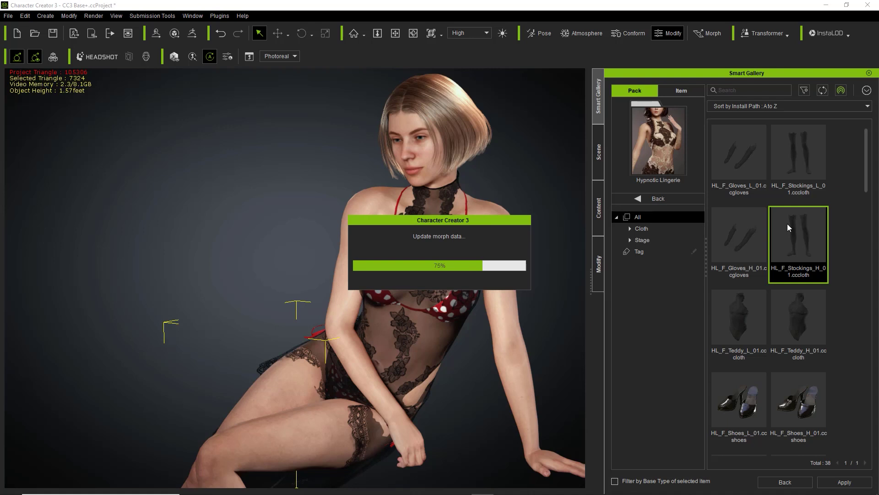
Step: Put the HL_F_Gloves_H_01 gloves on the character and inspect the full lingerie outfit
double_click(741, 236)
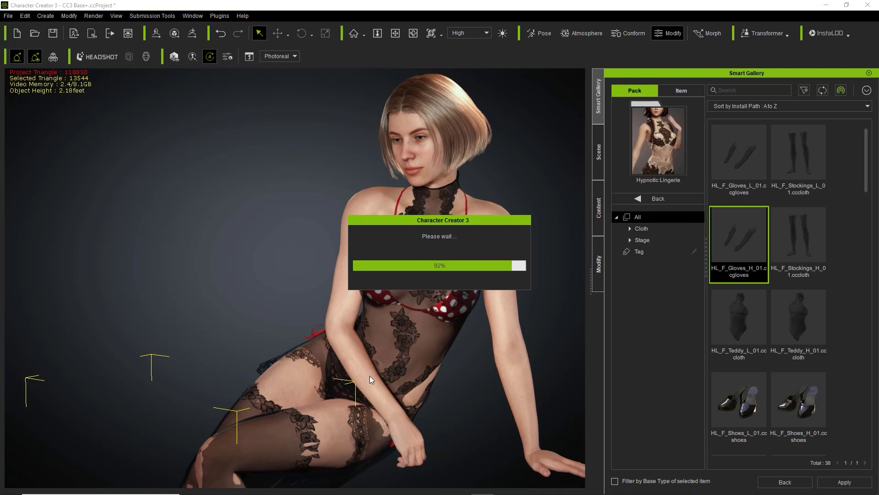
middle_click_drag(362, 360, 343, 302)
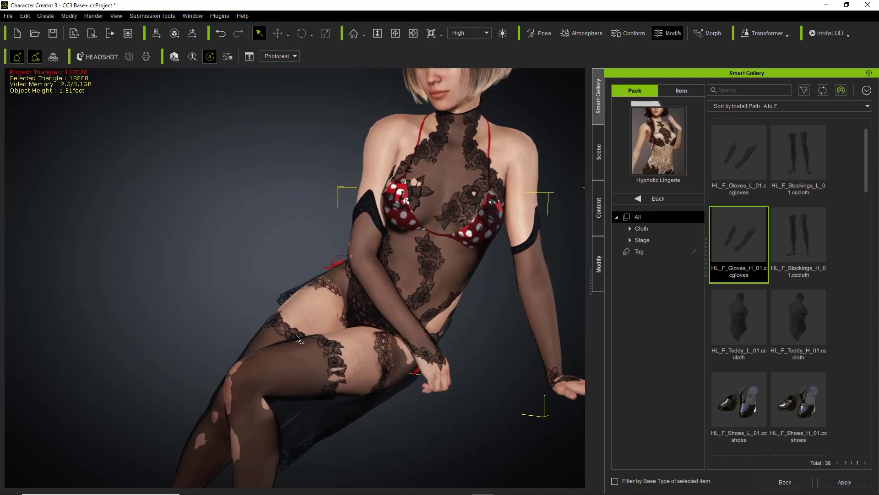
middle_click_drag(260, 402, 239, 373)
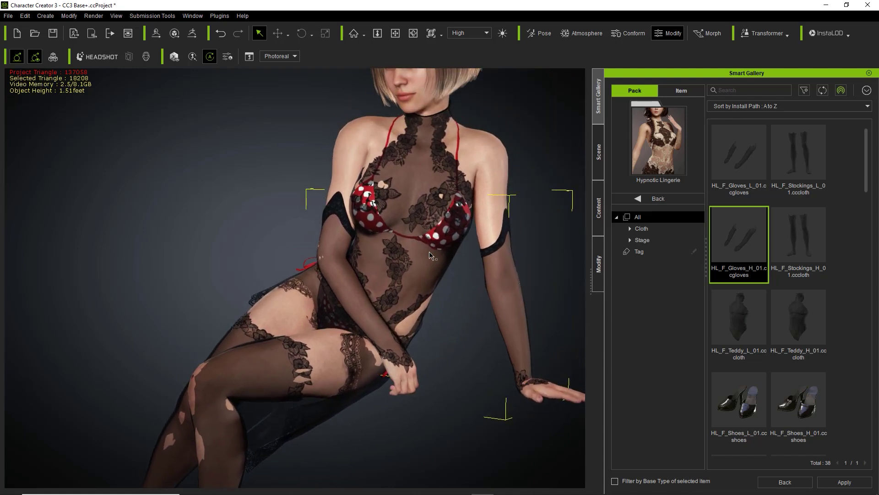
Step: Remove the StringBikini worn underneath the teddy from the character
left_click(449, 236)
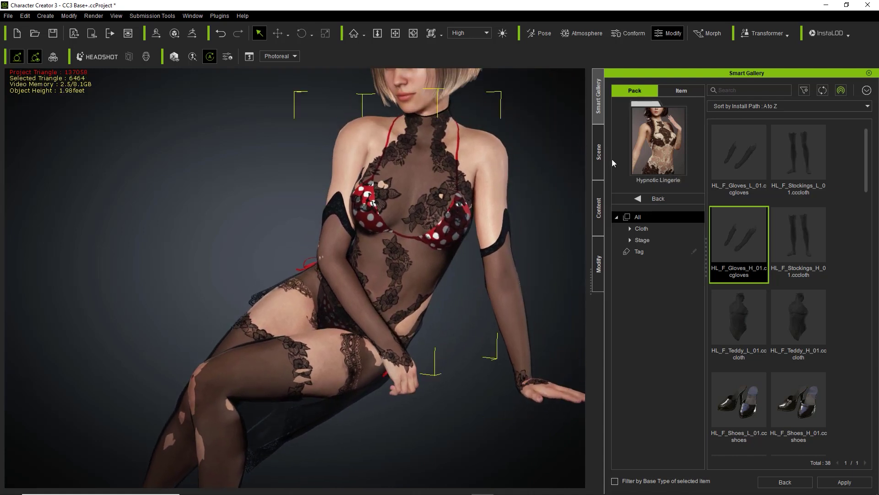
left_click(598, 151)
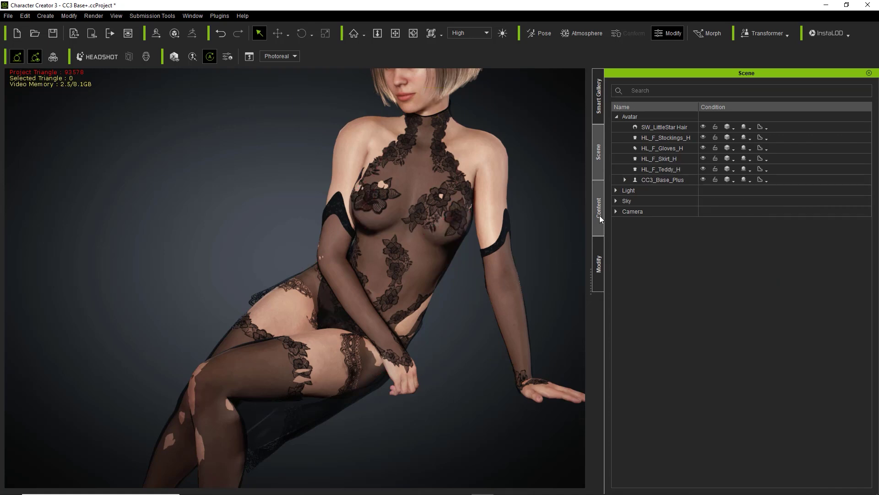
left_click(600, 216)
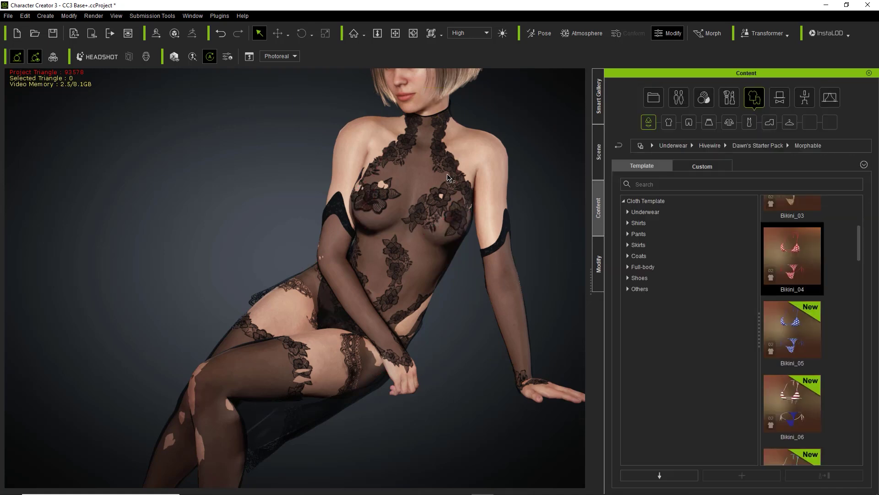
Step: Replace the teddy with HL_F_Teddy_H_01 again, using Fit Body Shape and the Default skin weight transfer preset
left_click(601, 98)
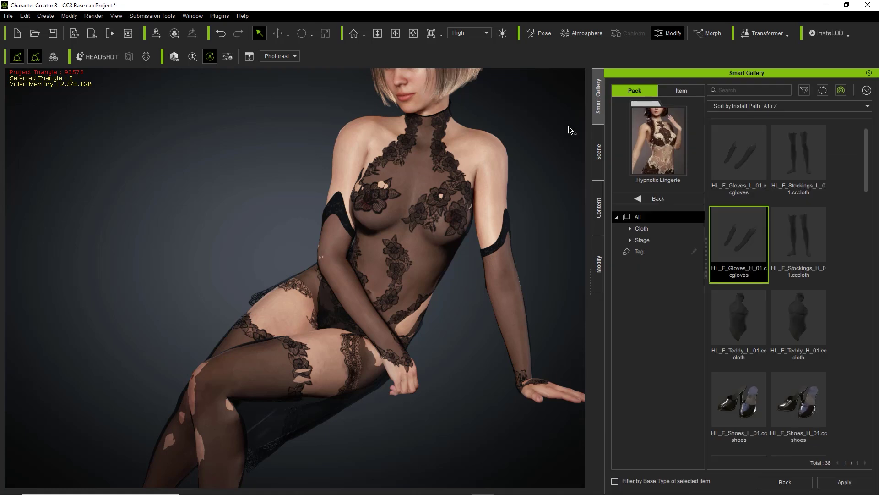
scroll(869, 181, "down", 2)
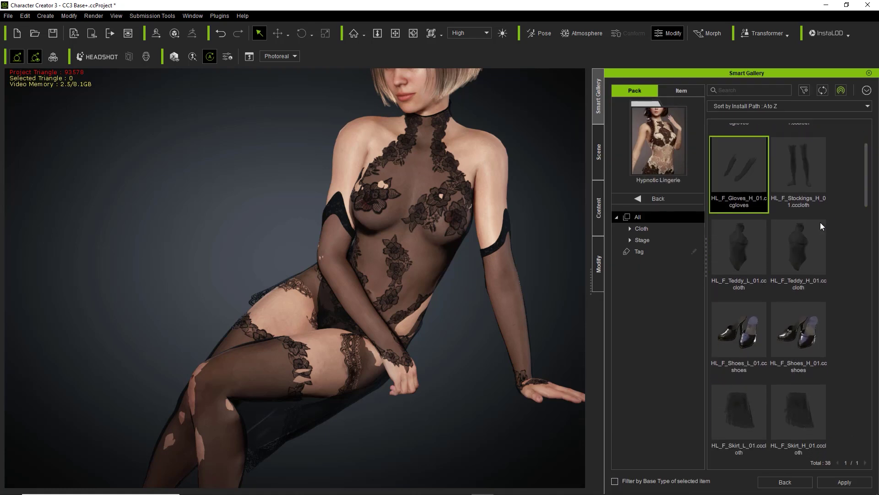
double_click(801, 253)
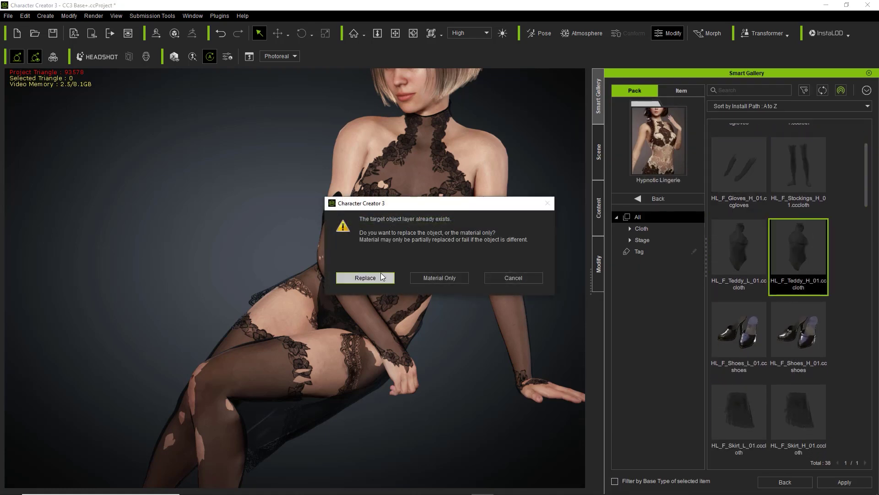
left_click(380, 275)
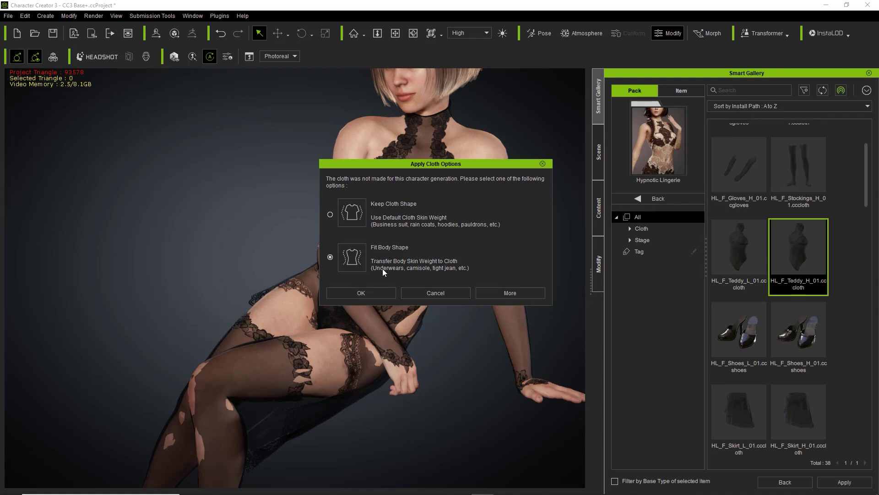
left_click(375, 289)
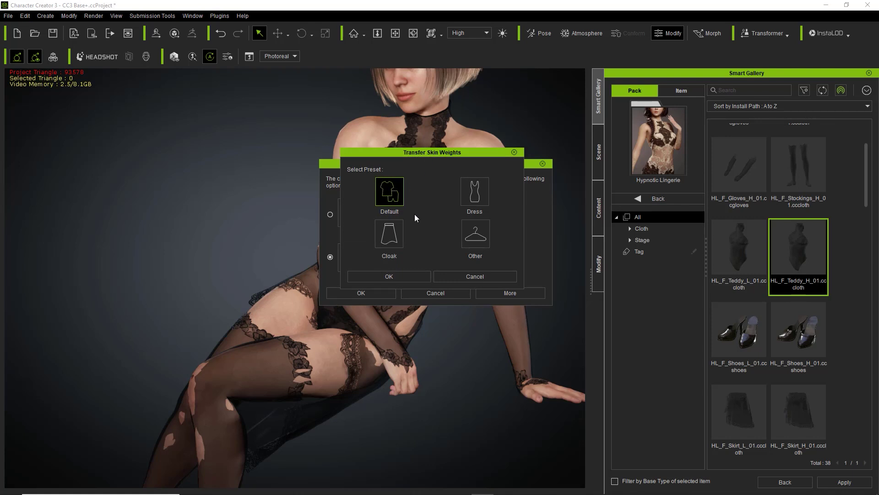
left_click(401, 273)
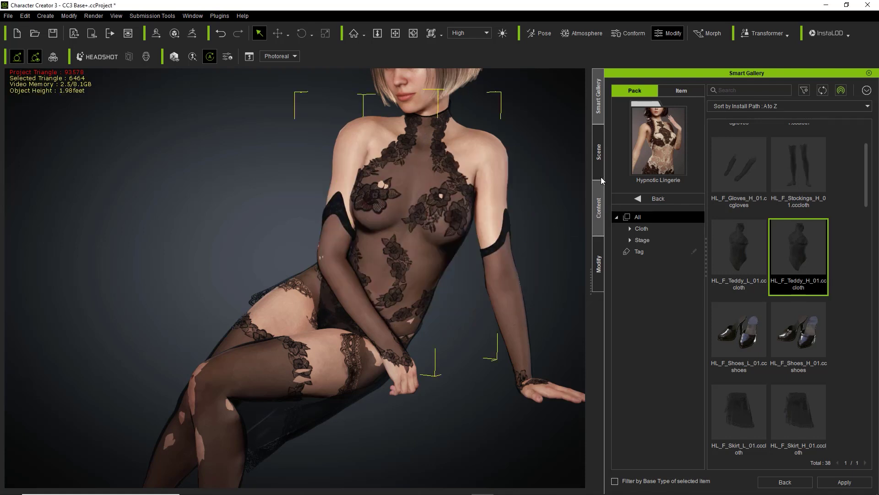
Step: Conform the teddy to the body by calculating collision with 1 iteration, subdivision level 2 and margin 0.10
left_click(599, 265)
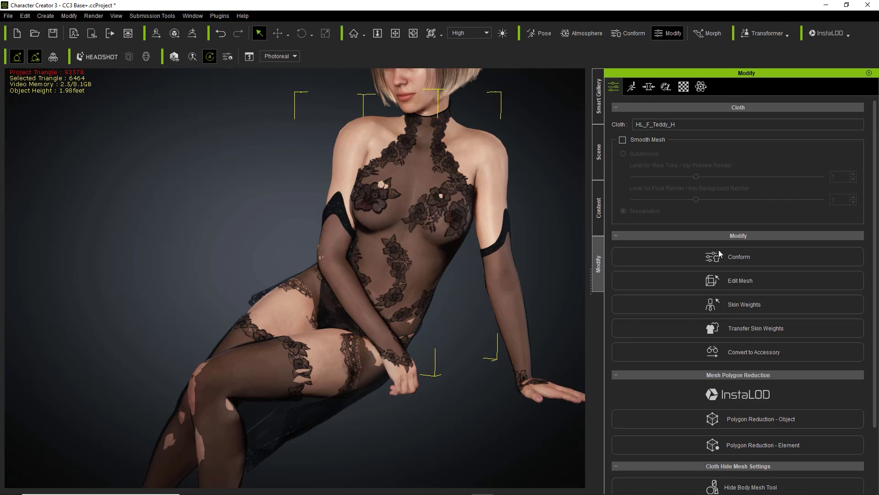
left_click(733, 256)
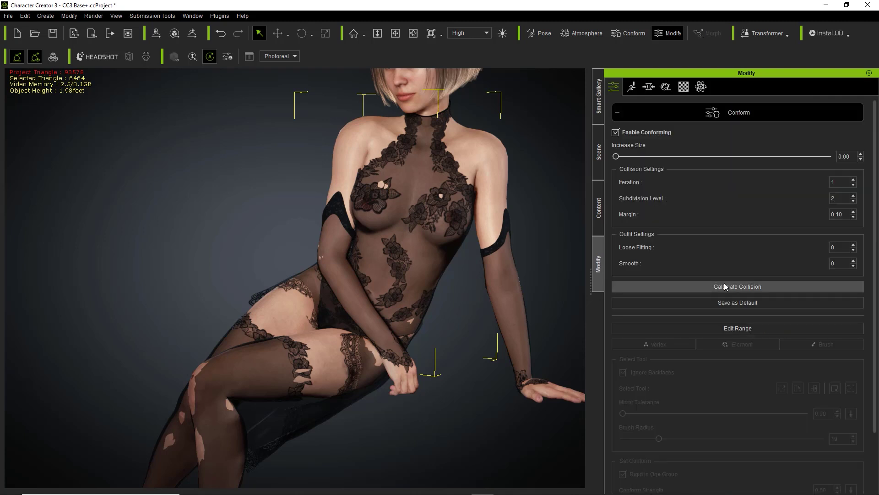
left_click(725, 283)
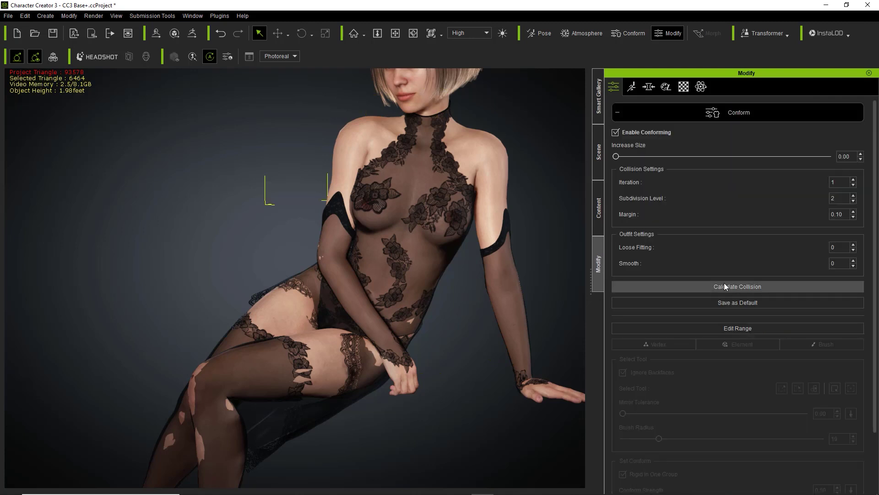
left_click(724, 286)
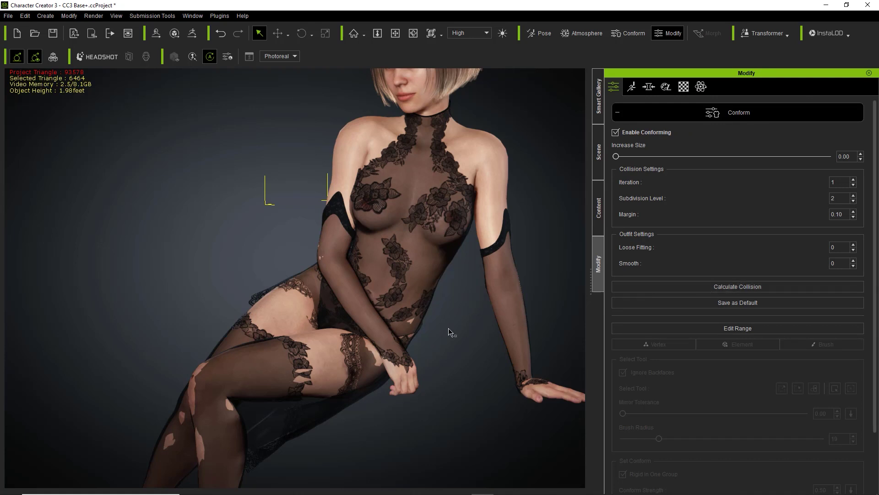
middle_click_drag(441, 328, 439, 305)
scroll(439, 304, "up", 3)
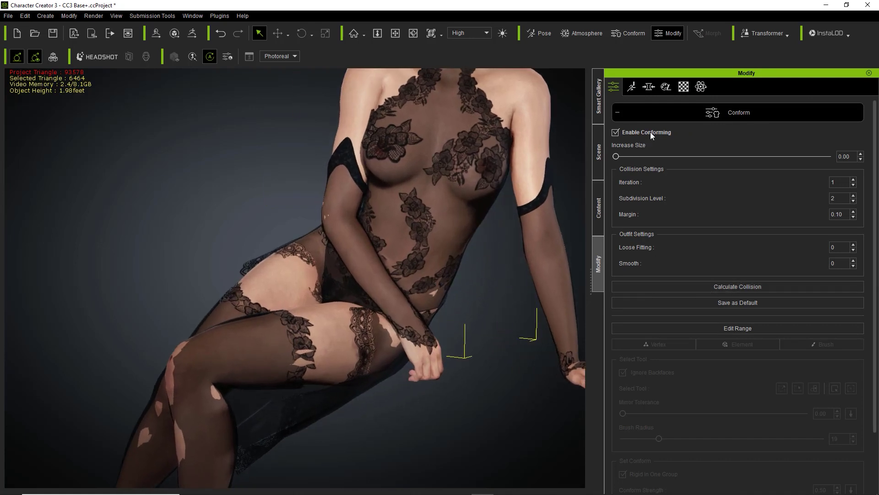
left_click(663, 117)
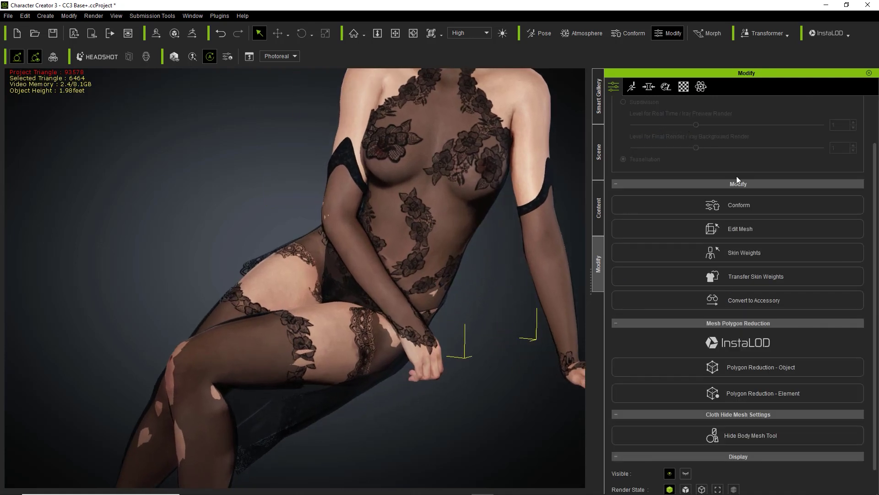
Step: Sculpt the teddy's mesh outward with the Pull brush at the lower waist and abdomen where skin pokes through
left_click(718, 228)
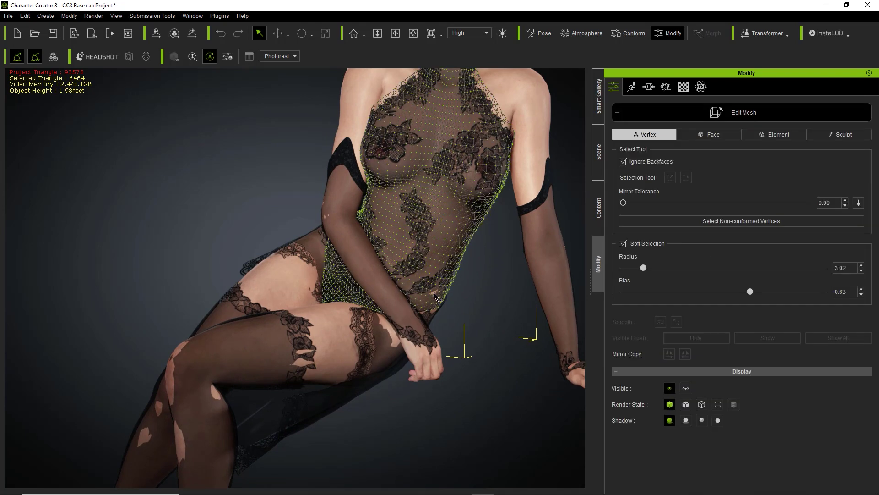
left_click(831, 133)
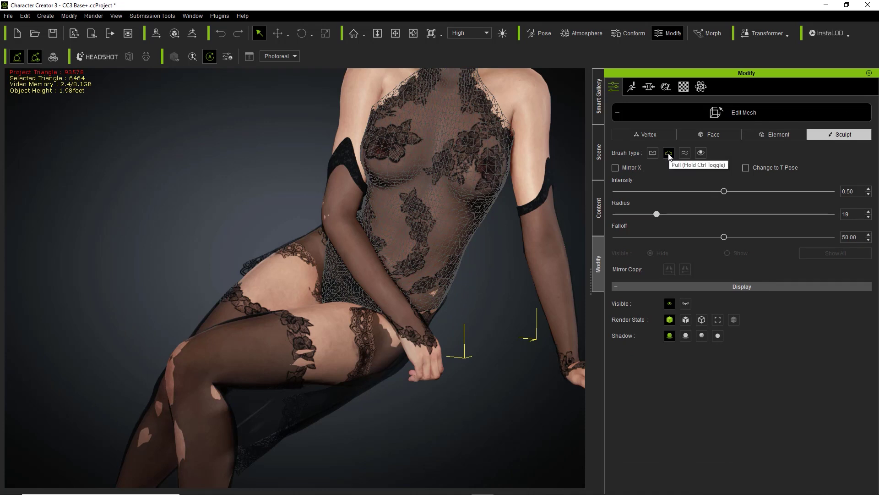
left_click(437, 293)
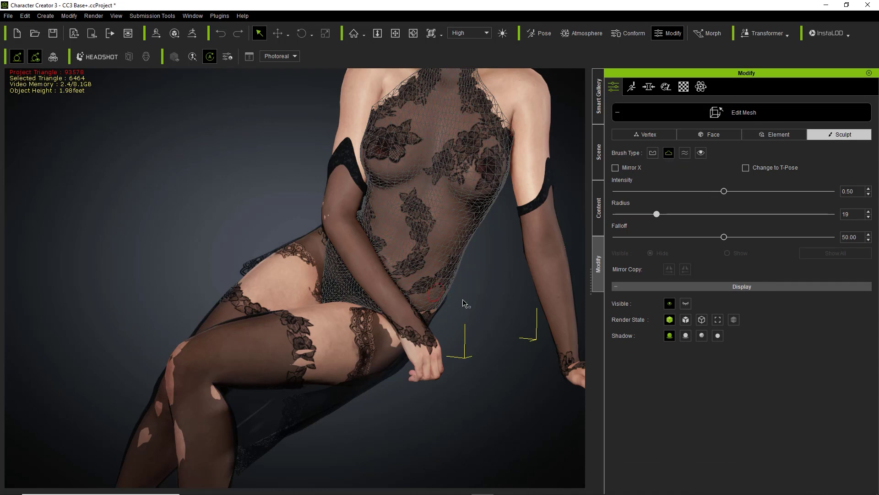
mouse_move(402, 287)
right_mouse_down()
mouse_move(391, 289)
mouse_move(405, 287)
right_mouse_up()
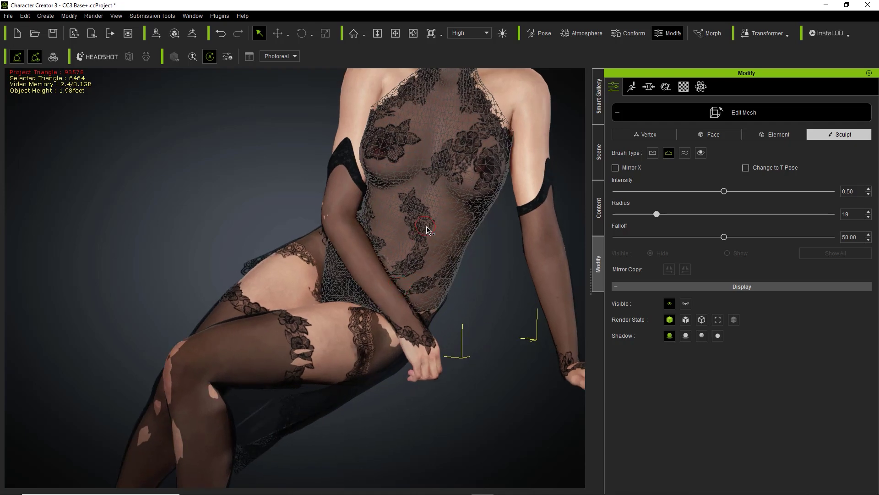
middle_click_drag(431, 231, 437, 278)
right_click_drag(422, 272, 442, 278, "alt")
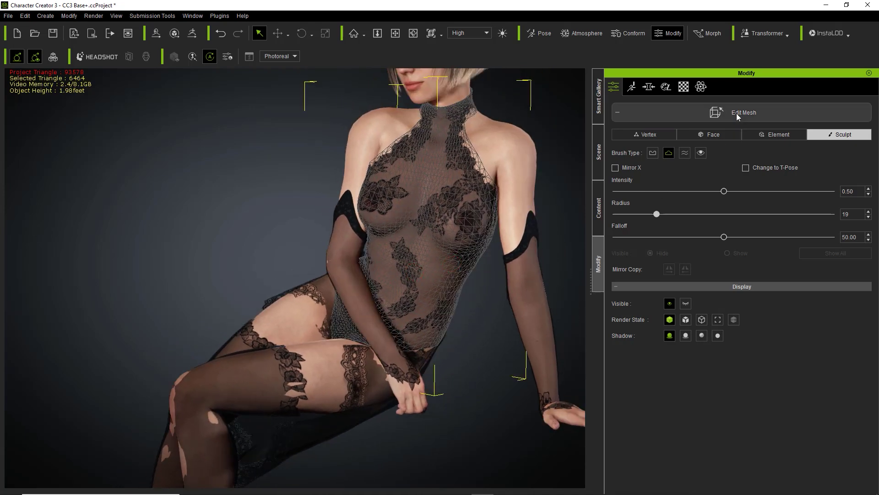
left_click(735, 112)
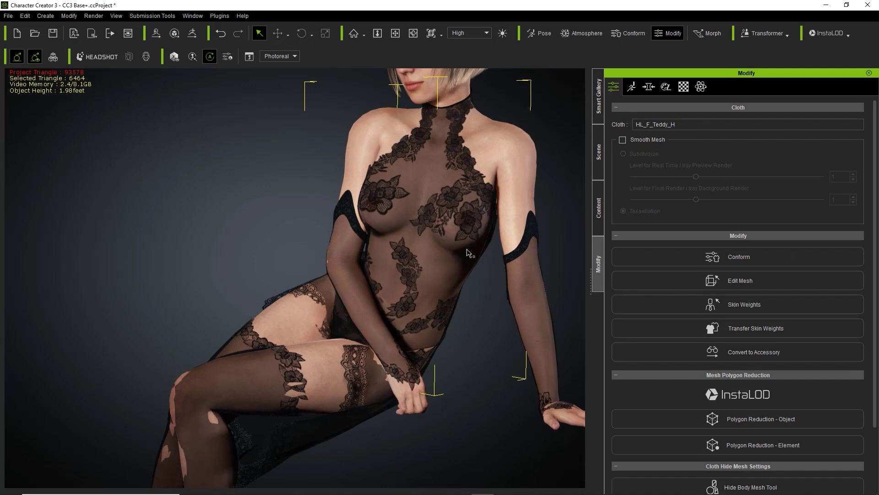
middle_click_drag(470, 242, 503, 229)
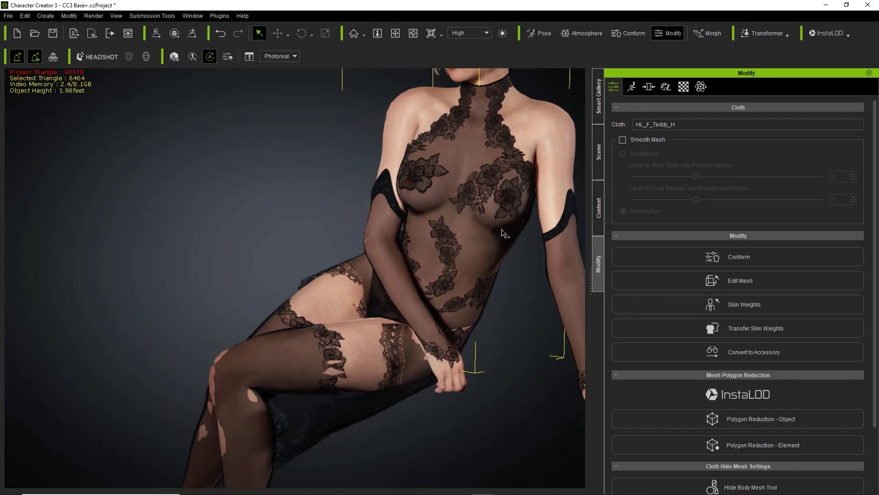
Step: Replace the skirt with HL_F_Skirt_H_01 again, using Fit Body Shape and the Dress skin weight transfer preset
left_click(598, 110)
scroll(866, 192, "down", 3)
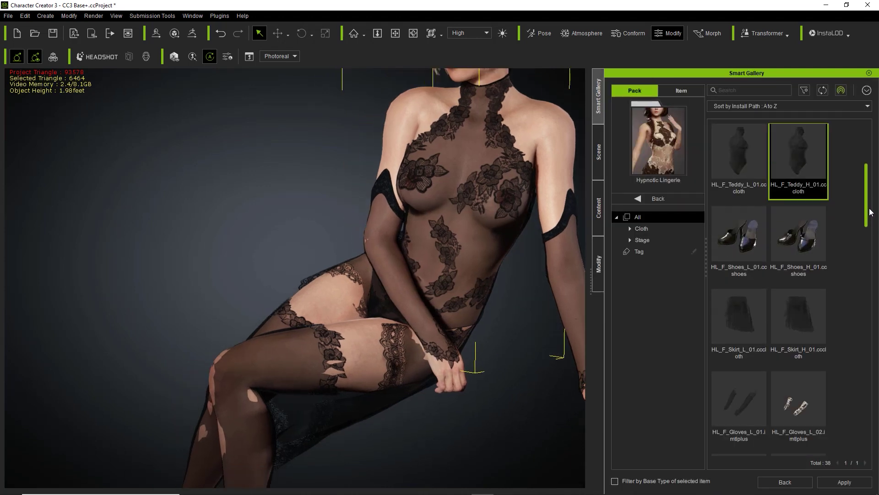
double_click(806, 263)
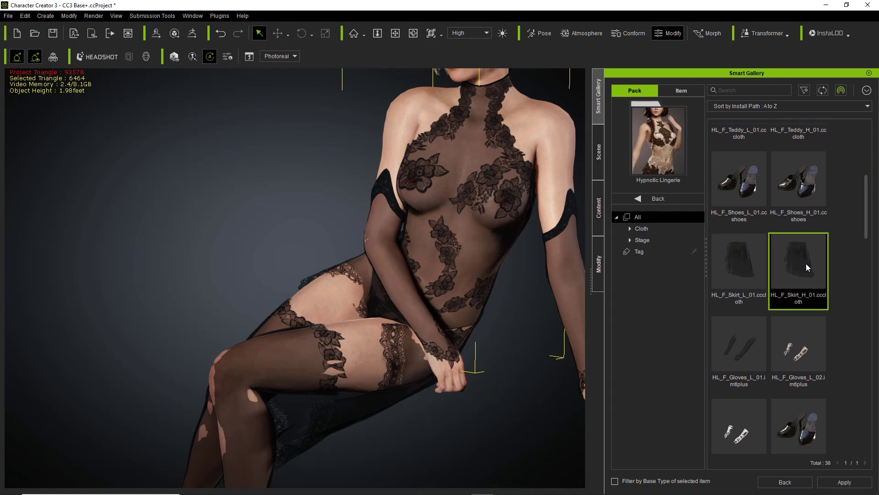
left_click(373, 276)
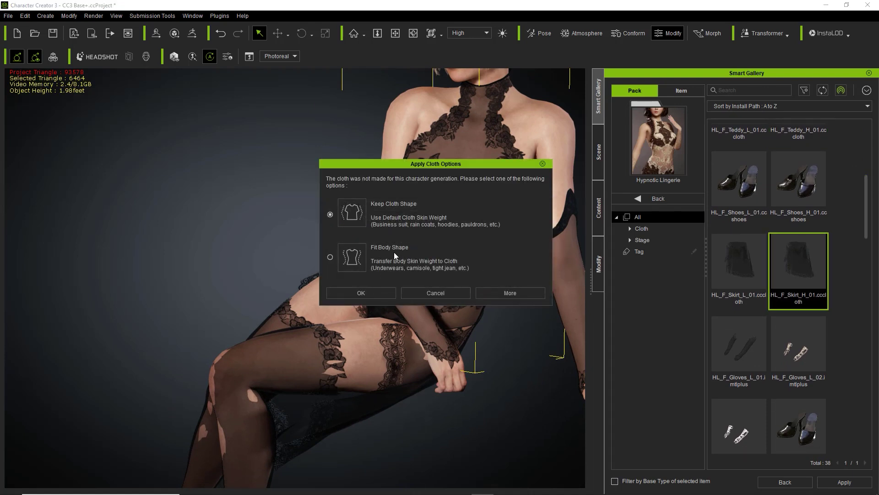
left_click(374, 287)
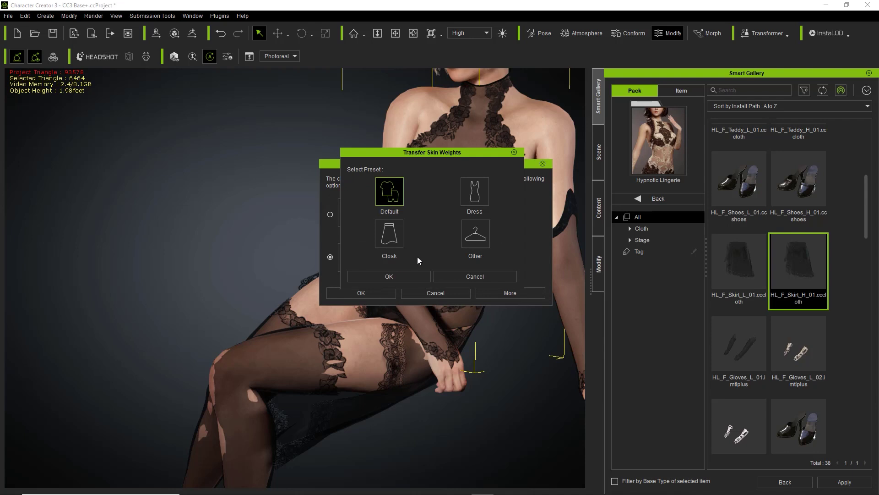
left_click(477, 191)
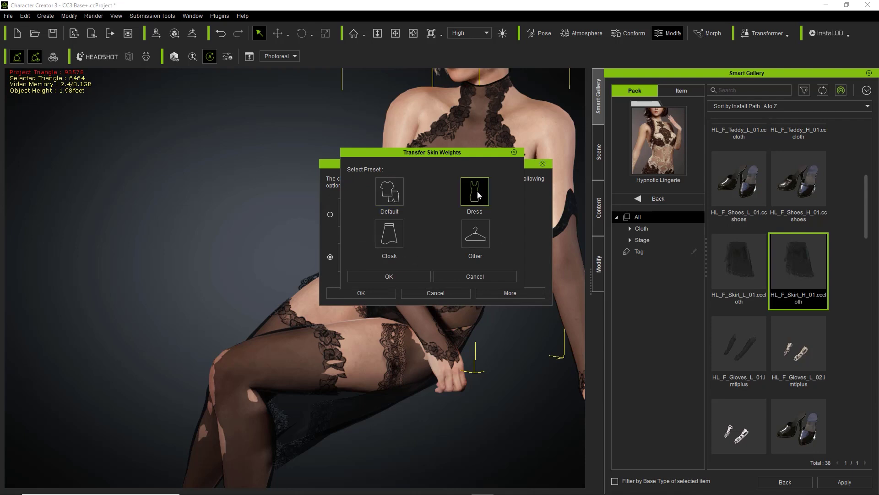
left_click(396, 275)
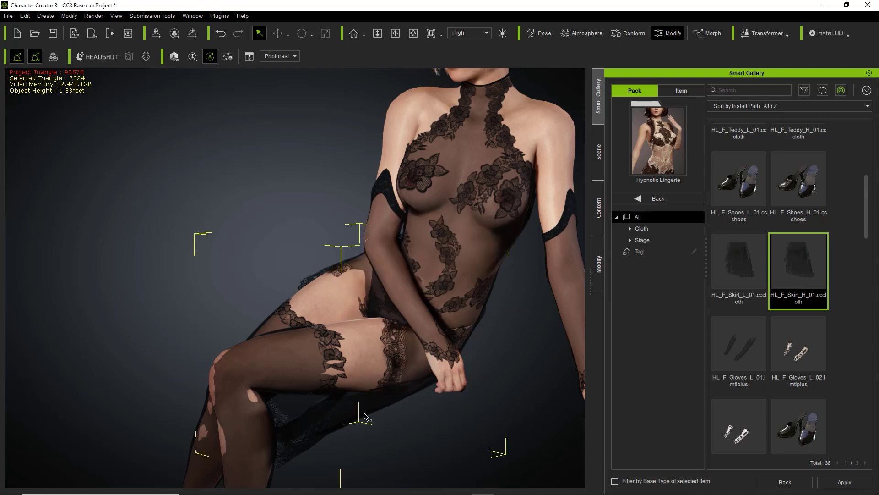
Step: Open the skirt's mesh for vertex editing and soft-select the vertices around the clipping hip with a 4.94 radius
right_click_drag(414, 360, 445, 344)
left_click_drag(383, 333, 376, 309, "alt")
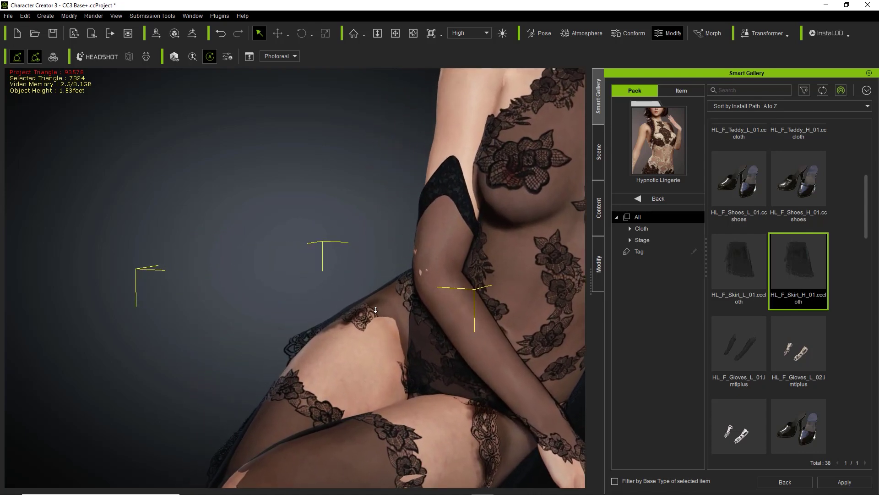
right_click_drag(389, 357, 335, 365)
left_click_drag(335, 365, 335, 359, "alt")
right_click_drag(335, 358, 335, 346, "alt")
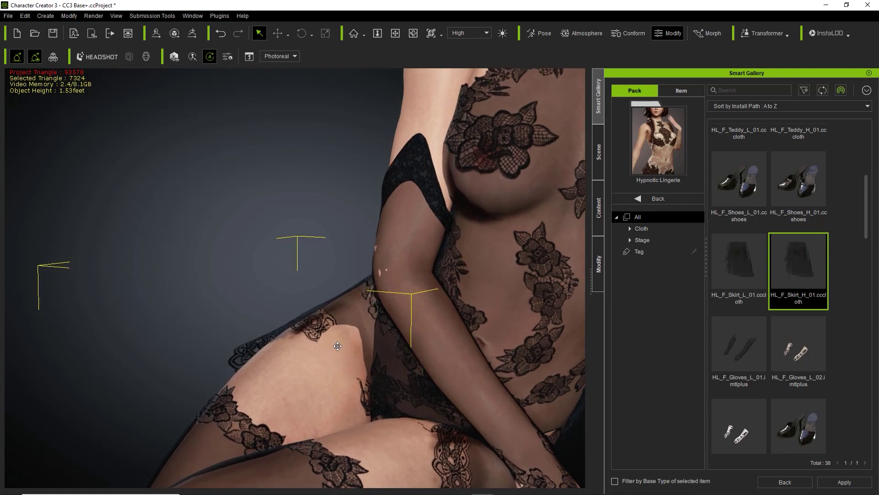
middle_click_drag(356, 354, 344, 345, "alt")
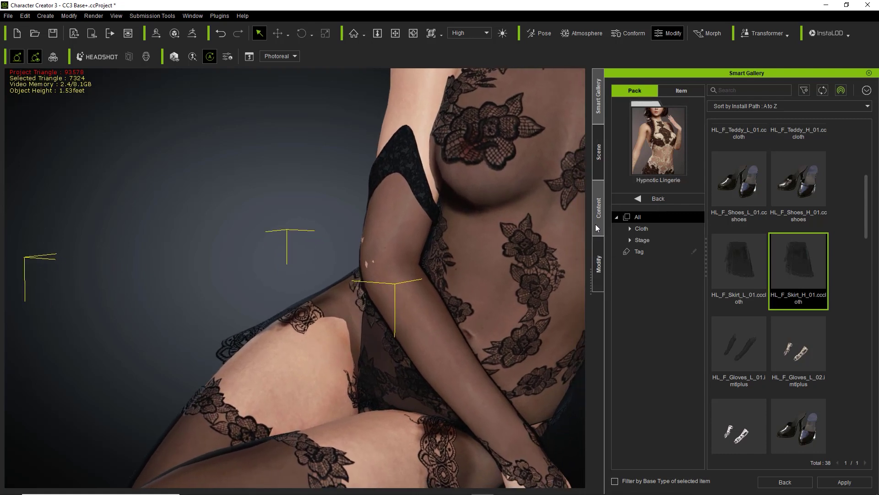
left_click(599, 256)
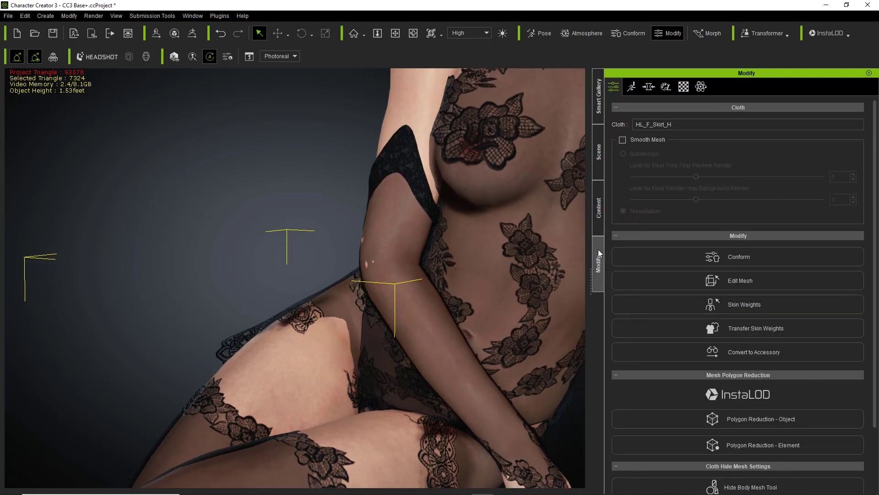
left_click(748, 279)
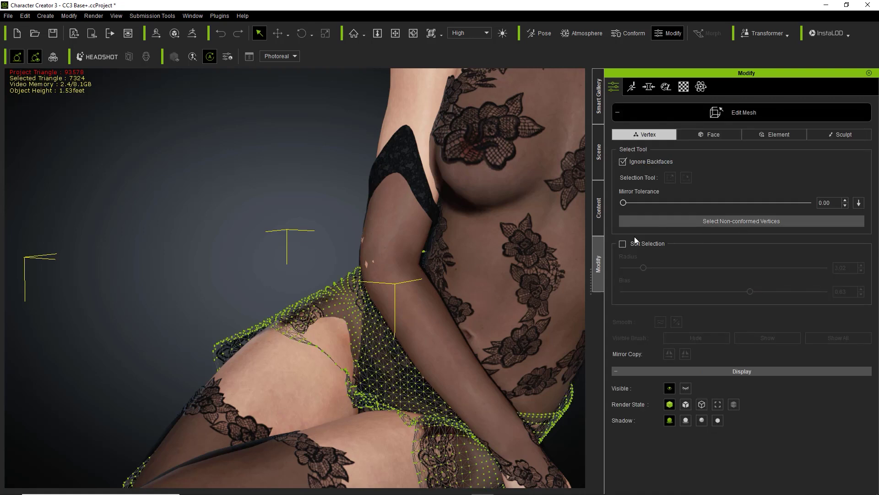
left_click(623, 244)
left_click(332, 343)
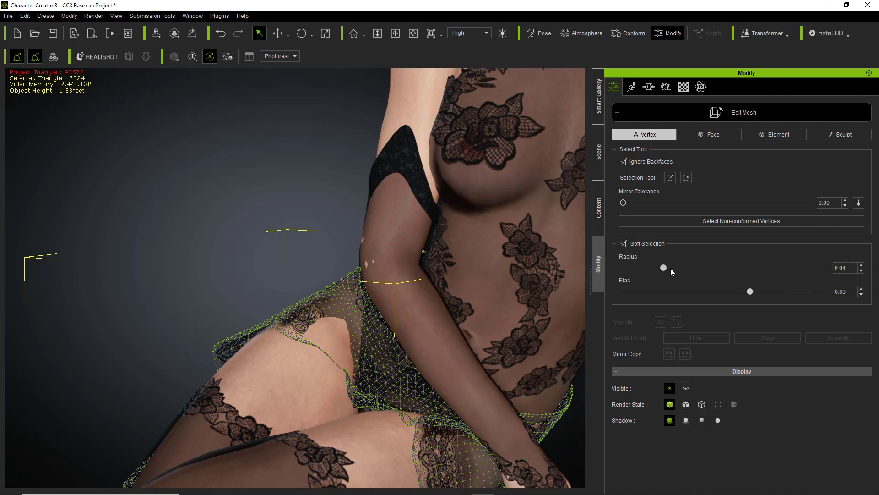
left_click(350, 329)
left_click_drag(685, 268, 656, 270)
left_click(333, 348)
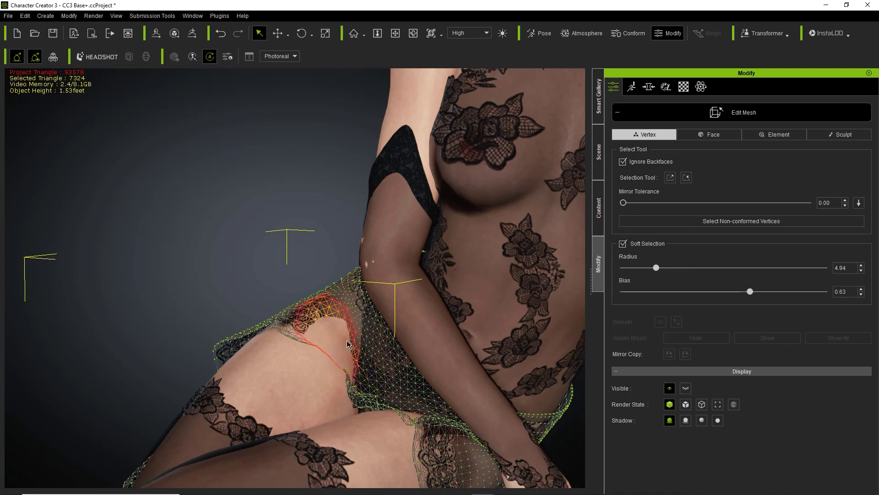
Step: Move the skirt's hip vertices outward over the upper thigh, undoing the move that distorts the mesh
key("w")
left_click_drag(344, 326, 326, 311)
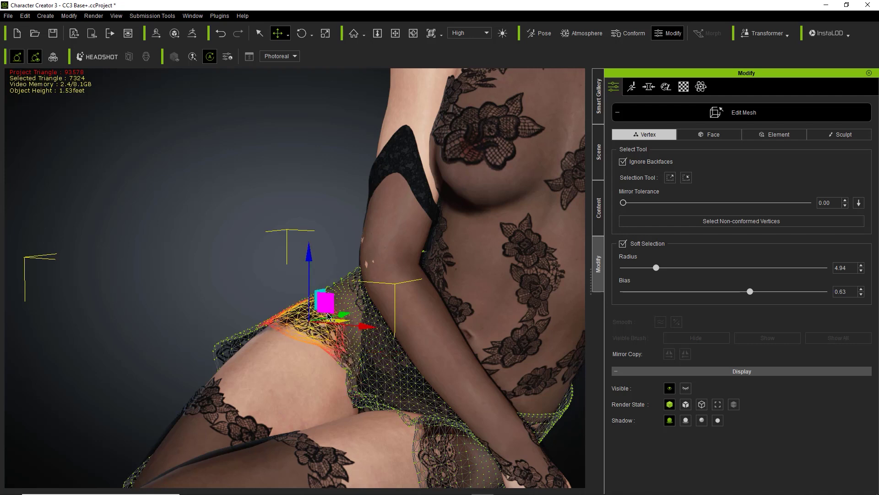
key("ctrl+z")
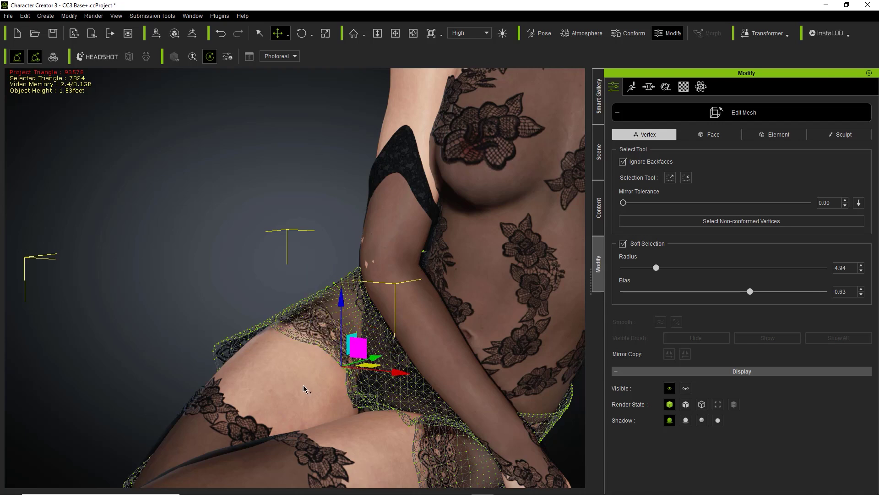
right_click_drag(292, 383, 365, 339)
right_click_drag(346, 376, 342, 307)
middle_click_drag(341, 318, 330, 347)
right_click_drag(316, 275, 313, 371)
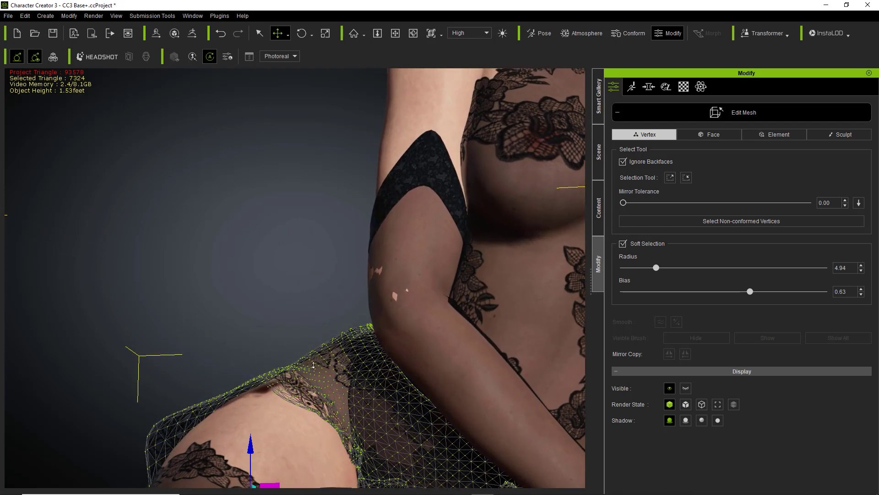
middle_click_drag(305, 398, 311, 373)
right_click_drag(303, 396, 548, 307)
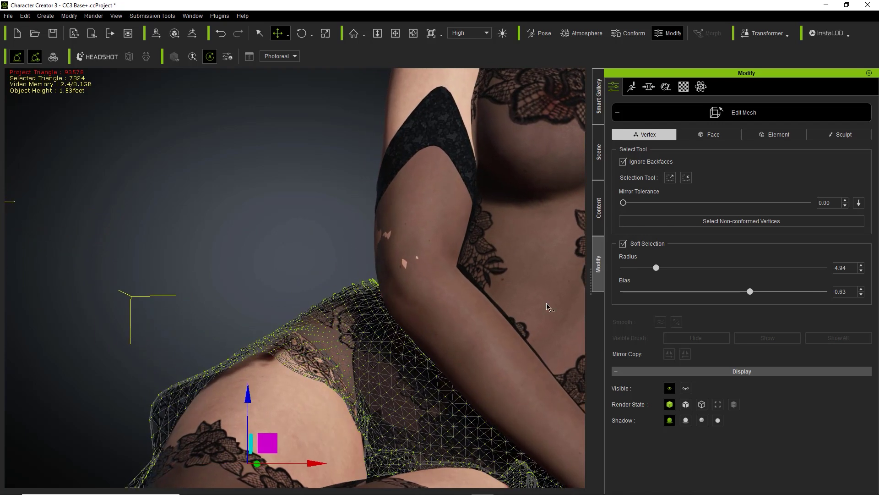
Step: Smooth the skirt's lace edge over the hip with the sculpting Smooth brush at radius 28 and strength 0.50
left_click(845, 135)
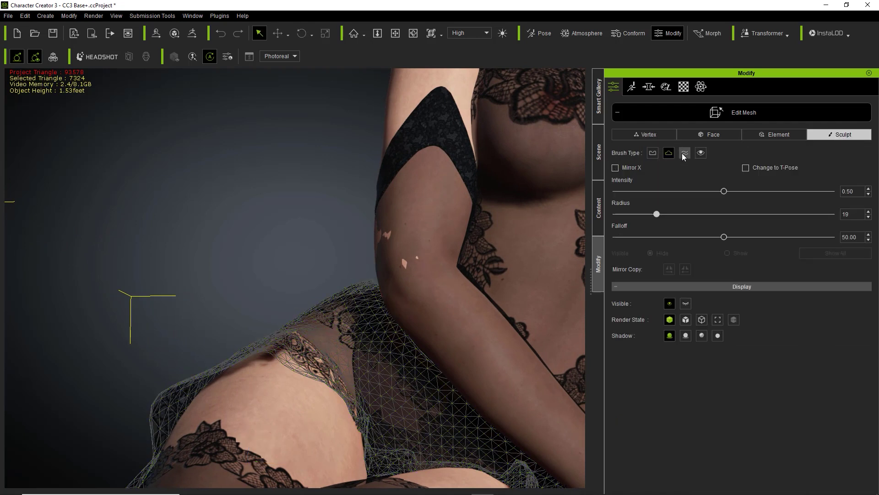
left_click(684, 154)
right_click_drag(298, 367, 353, 357)
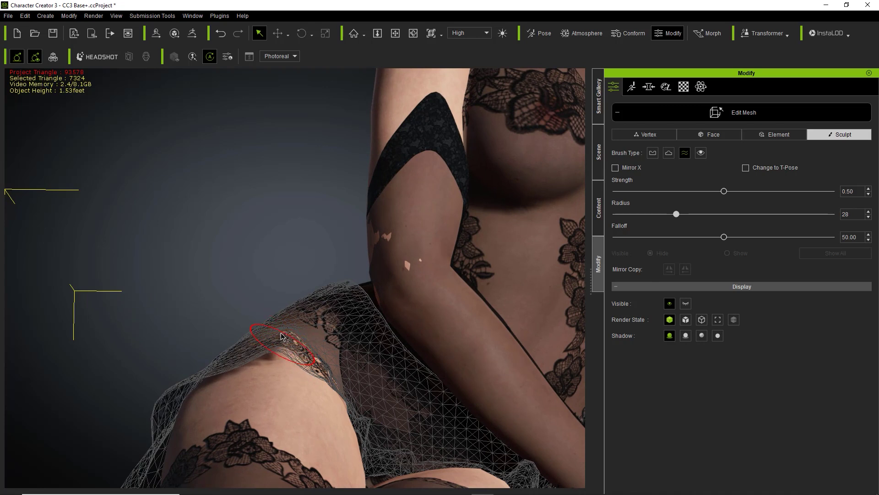
right_click_drag(287, 349, 276, 423)
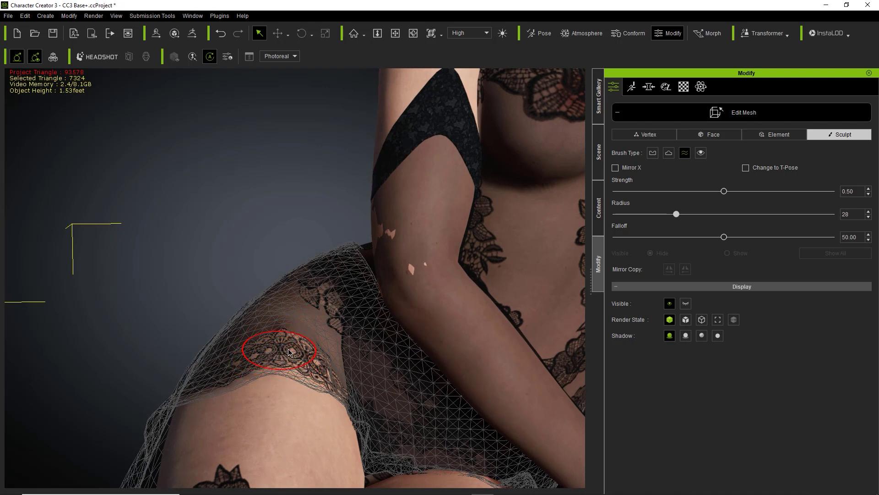
Step: Raise the Smooth brush strength to 0.61, even out the rest of the skirt's hip area and finish the mesh edit
left_click_drag(723, 191, 750, 194)
mouse_move(288, 402)
right_mouse_down()
mouse_move(305, 278)
mouse_move(211, 345)
mouse_move(208, 393)
mouse_move(261, 406)
mouse_move(288, 397)
right_mouse_up()
right_click_drag(346, 377, 318, 385)
mouse_move(303, 315)
right_mouse_down()
mouse_move(343, 368)
mouse_move(417, 329)
mouse_move(387, 327)
mouse_move(392, 363)
mouse_move(451, 437)
right_mouse_up()
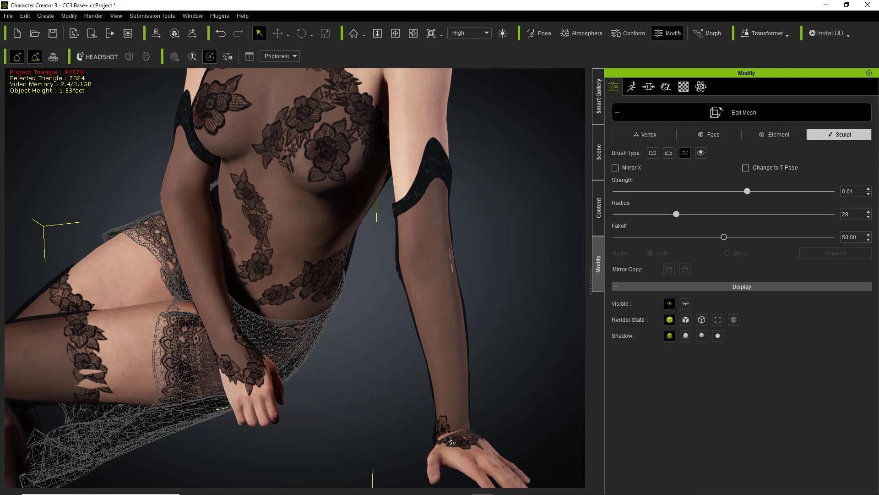
right_click_drag(151, 248, 281, 281)
middle_click_drag(281, 278, 293, 286)
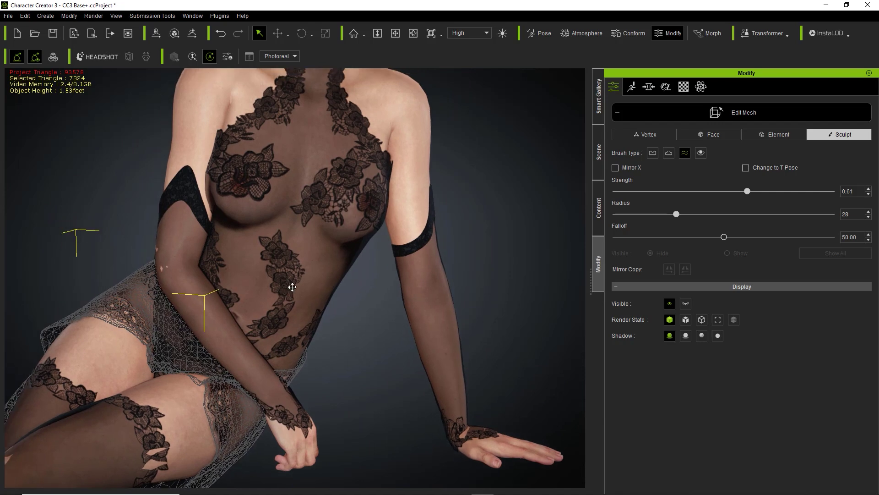
left_click(686, 115)
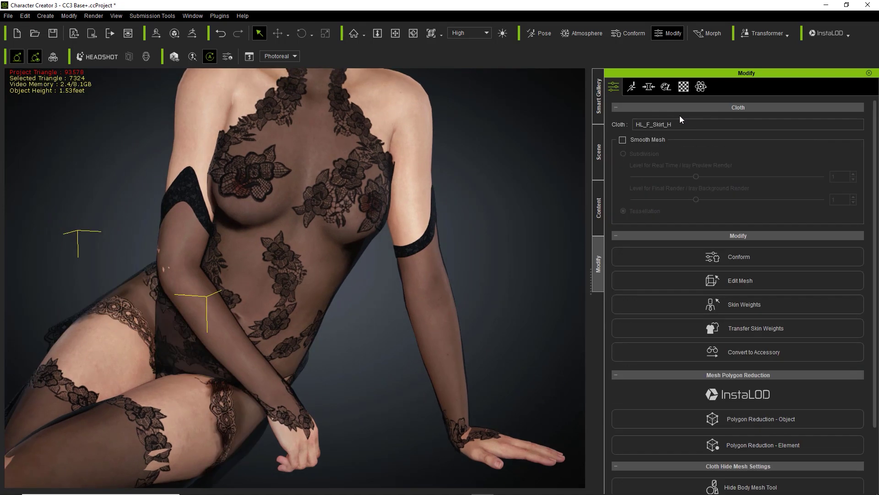
Step: Replace the HL_F_Gloves_H gloves' skin weights with the Gloves template and inspect how they fit the arms
left_click(189, 245)
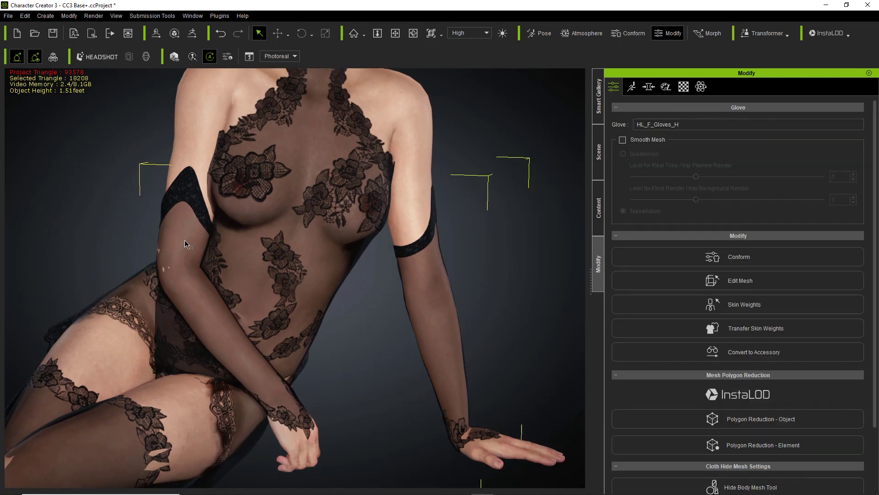
left_click(598, 157)
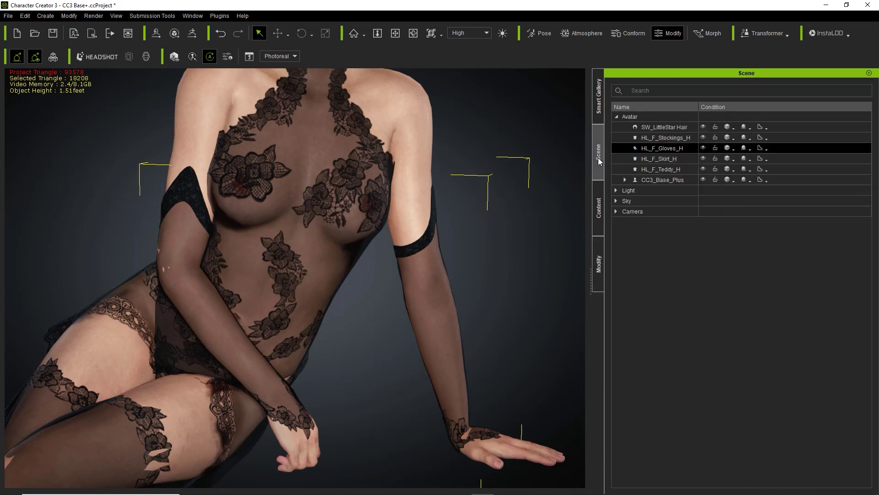
left_click(602, 266)
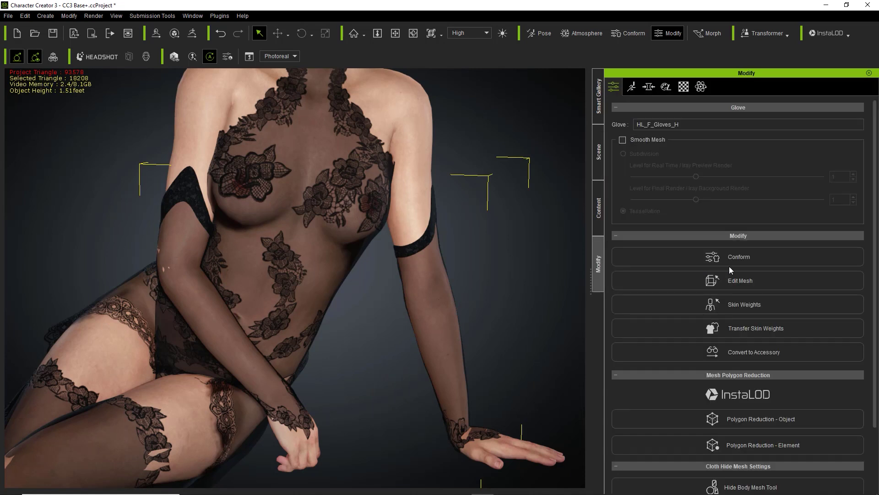
left_click(757, 328)
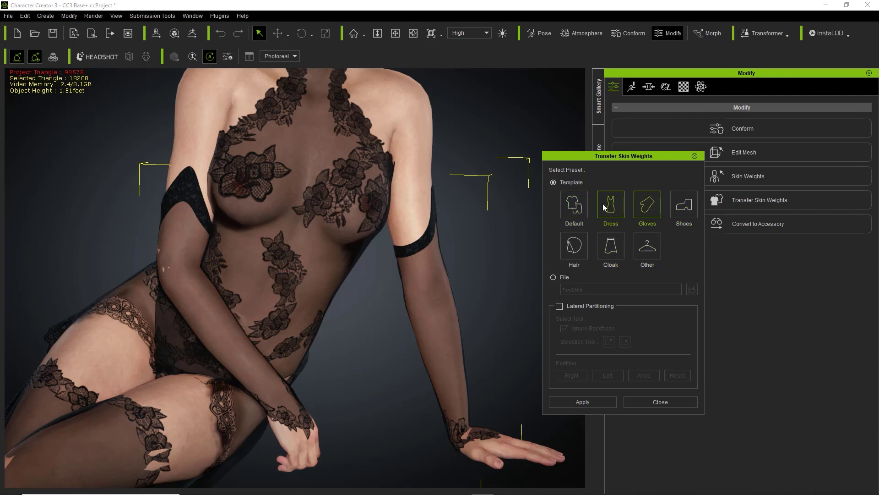
left_click(589, 401)
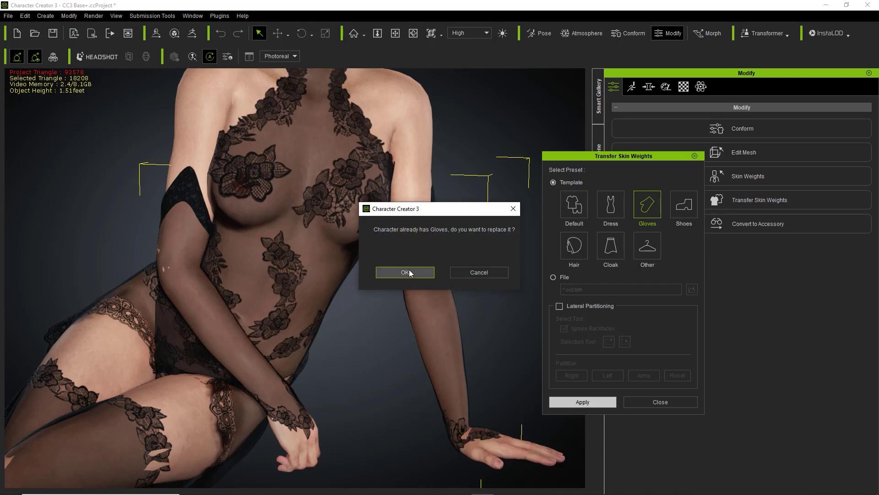
left_click(409, 272)
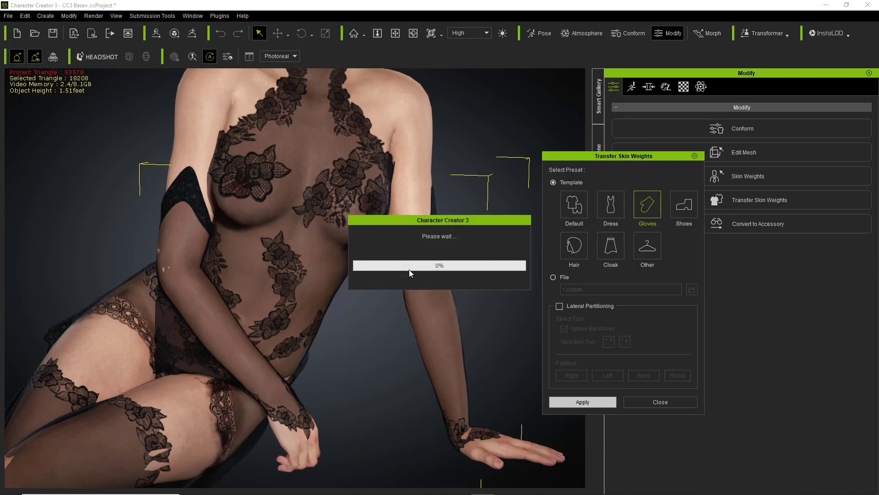
right_click_drag(409, 269, 398, 378, "alt")
left_click_drag(412, 371, 393, 381, "alt")
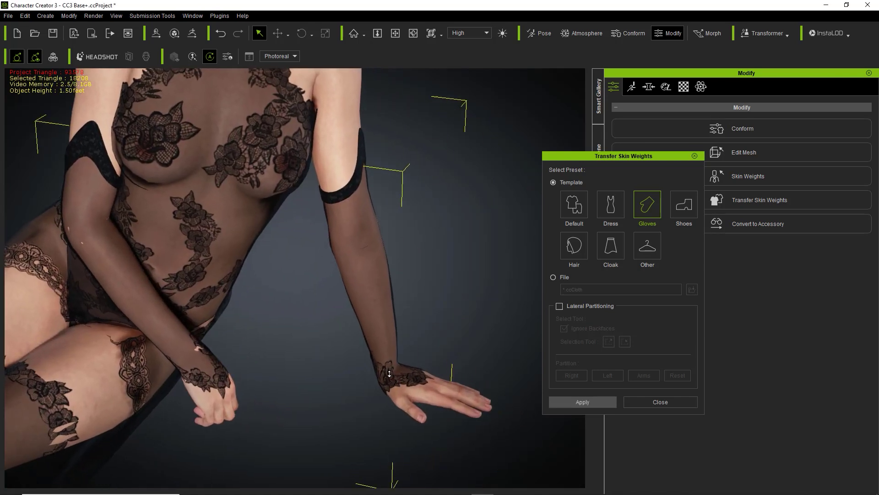
scroll(340, 343, "up", 2)
right_click_drag(287, 335, 272, 352, "alt")
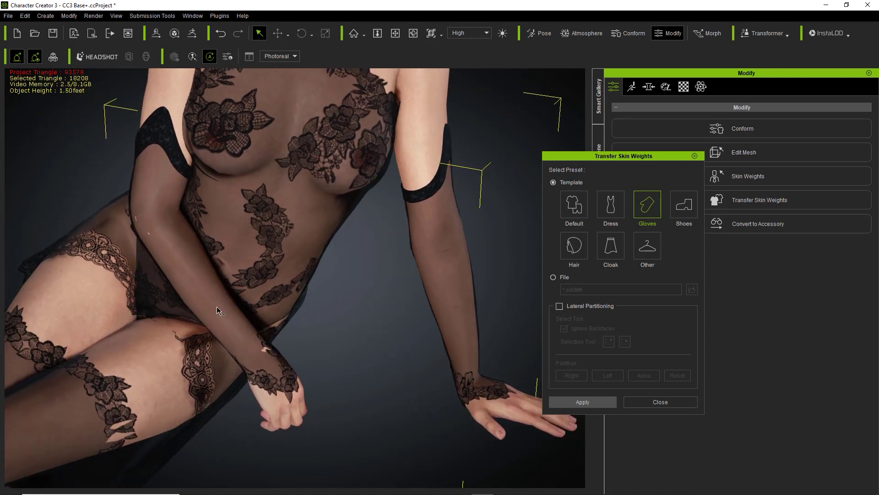
left_click(695, 155)
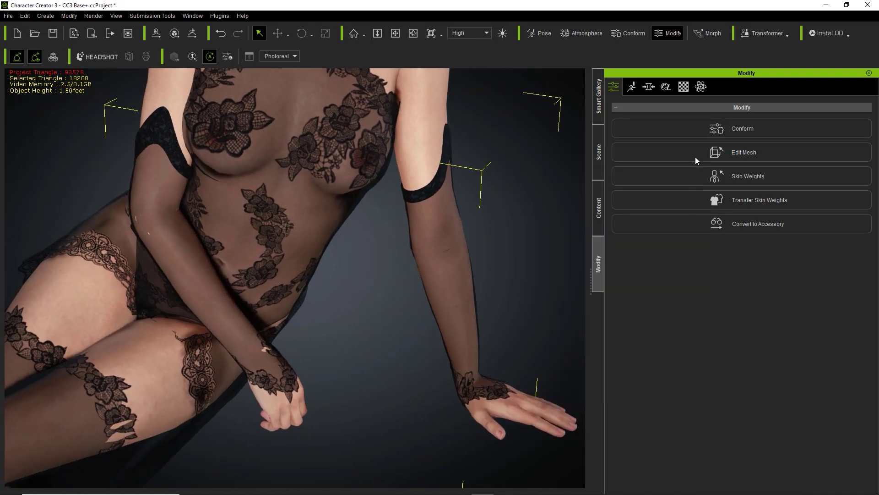
Step: Calculate collision for the gloves in Conform and increase their size to 0.10
left_click(743, 260)
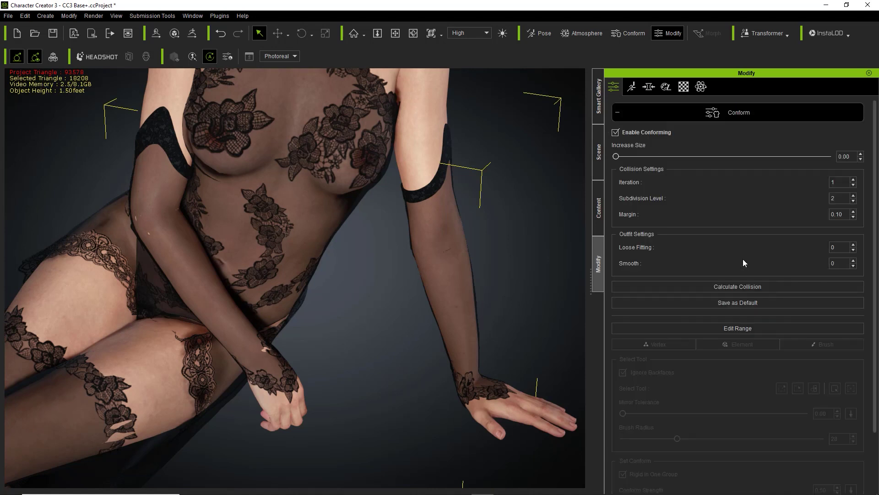
left_click(727, 284)
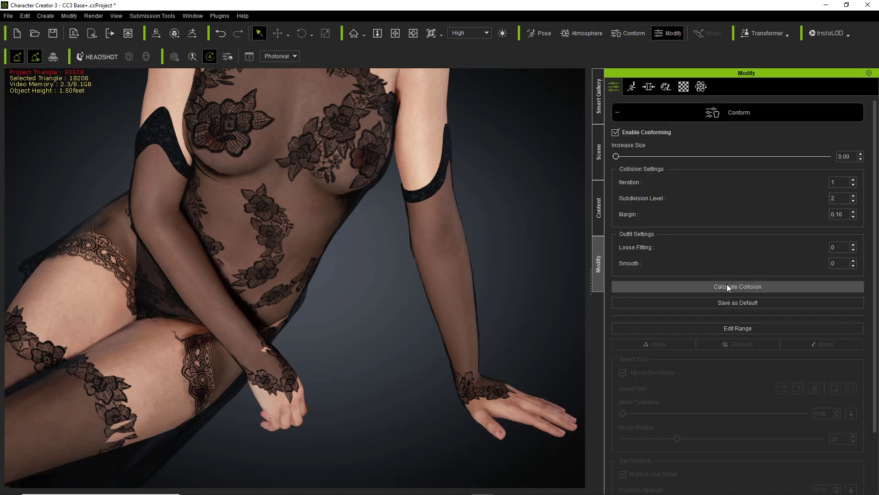
left_click(861, 155)
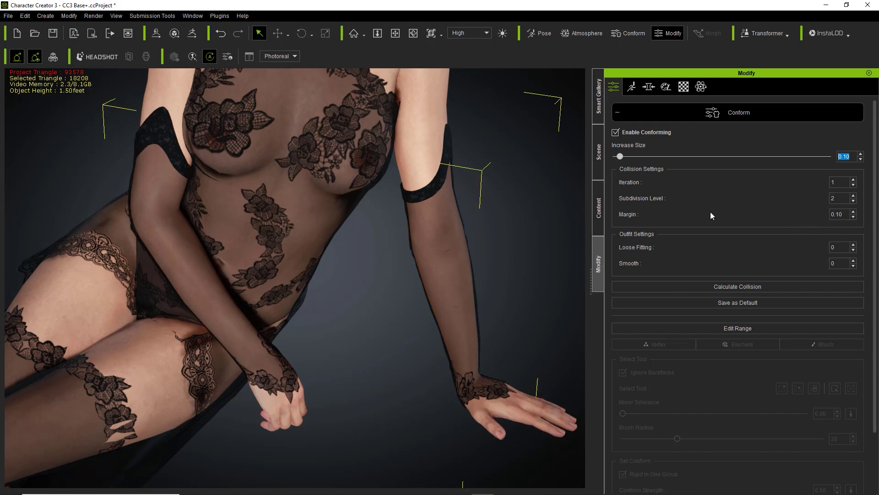
right_click_drag(155, 264, 176, 243)
middle_click_drag(176, 242, 337, 228)
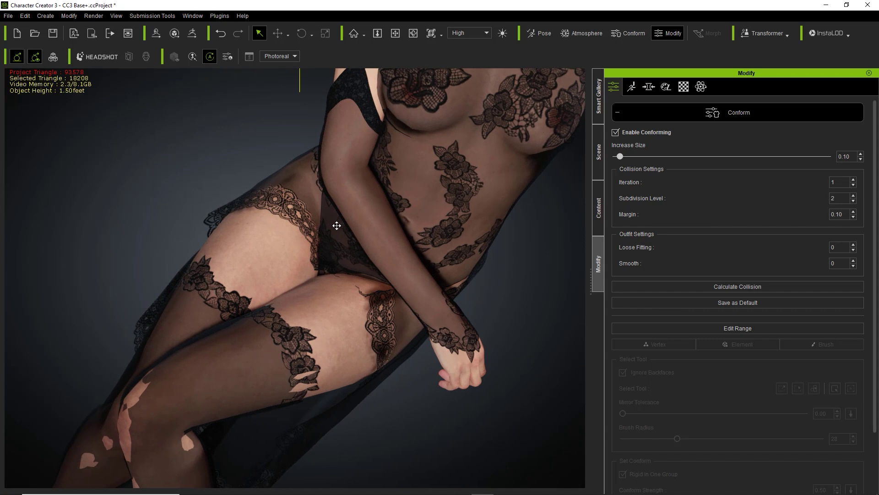
Step: Reapply the HL_F_Stockings_H_01 stockings from the Hypnotic Lingerie pack using Fit Body Shape and the Other skin weight preset
scroll(309, 299, "down", 2)
middle_click_drag(309, 298, 331, 265)
right_click_drag(332, 264, 302, 261)
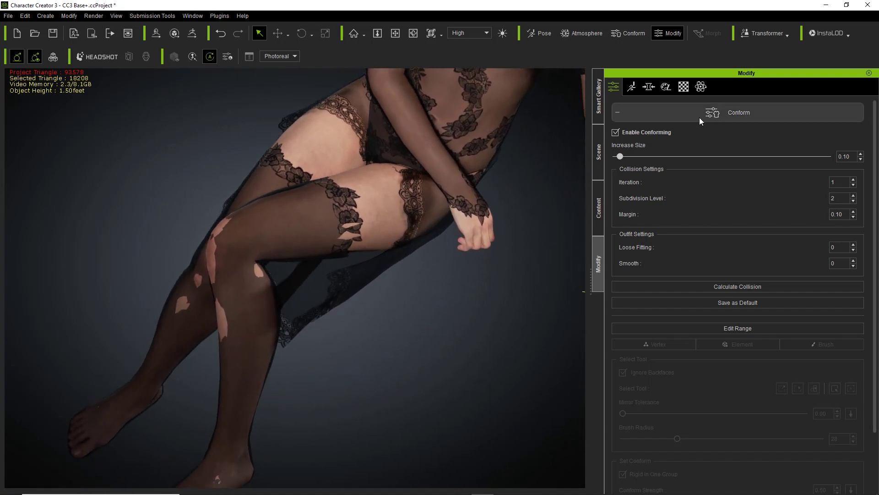
scroll(670, 130, "down", 8)
left_click(598, 210)
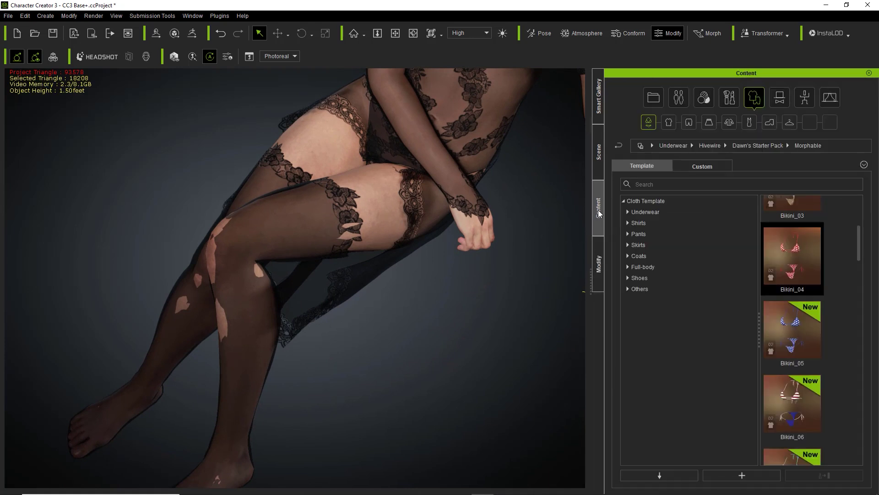
left_click(598, 96)
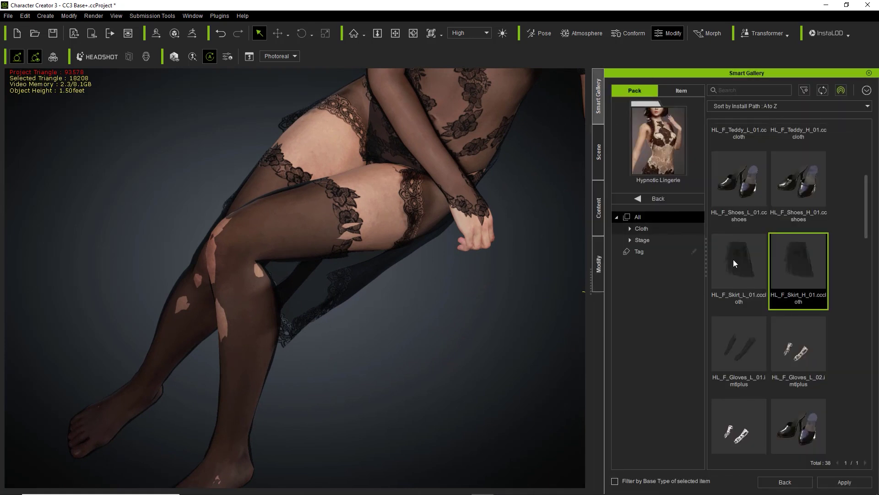
left_click_drag(872, 219, 873, 166)
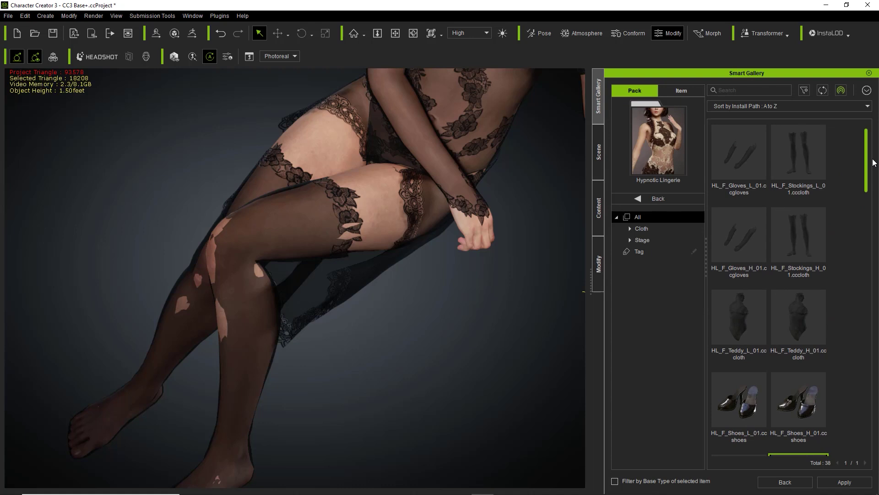
double_click(807, 244)
left_click(358, 277)
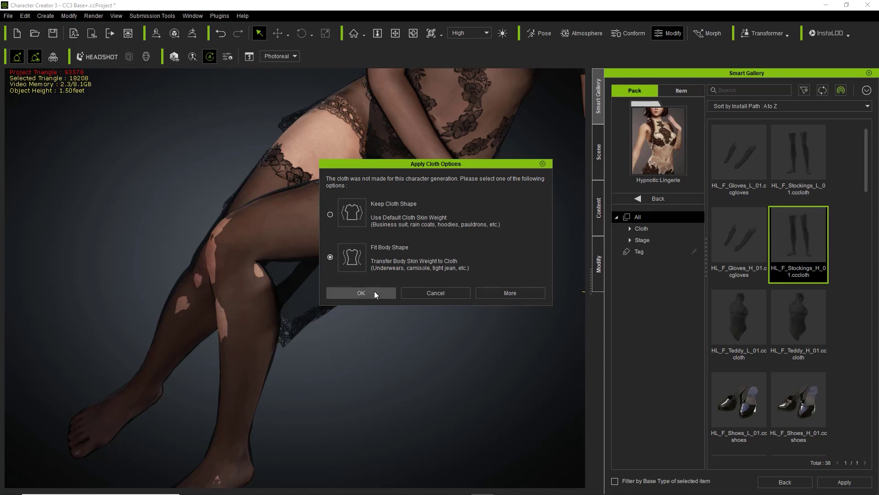
left_click(374, 290)
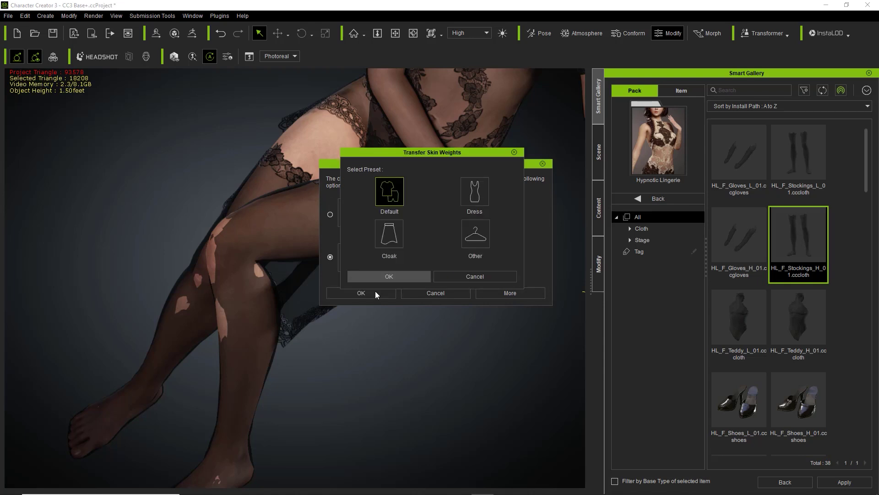
left_click(480, 235)
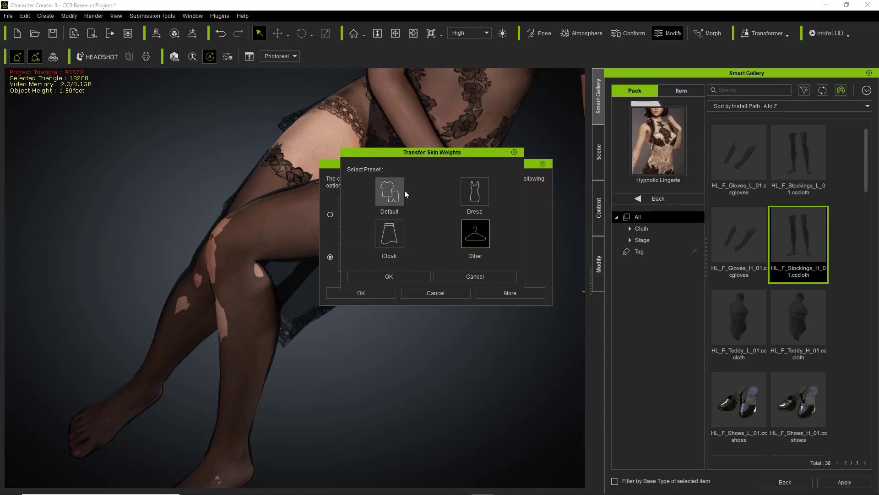
left_click(393, 278)
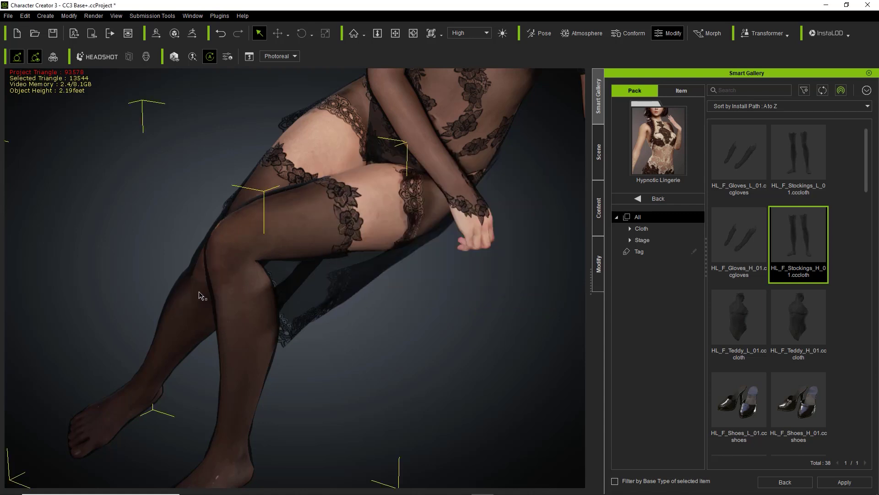
Step: Enable Conform editing for the stockings and slightly increase their size to cover the remaining clipping at the knee
right_click_drag(277, 295, 307, 302)
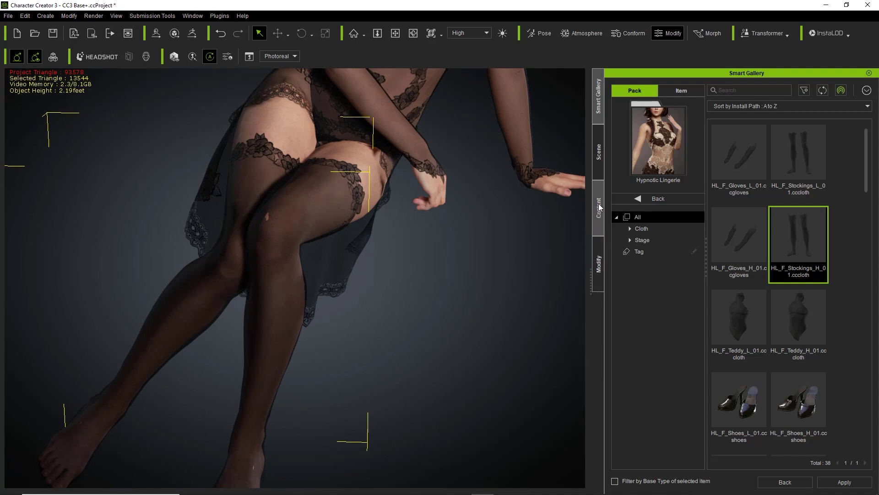
left_click(599, 263)
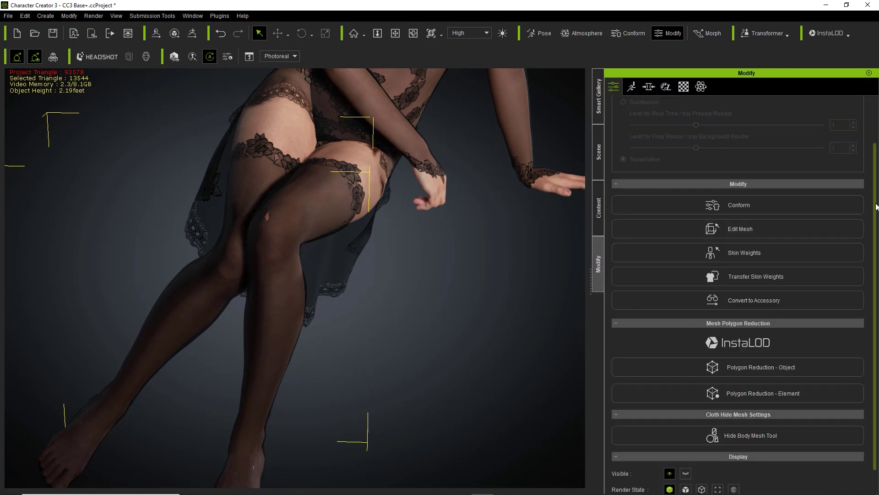
scroll(876, 207, "up", 2)
left_click(771, 251)
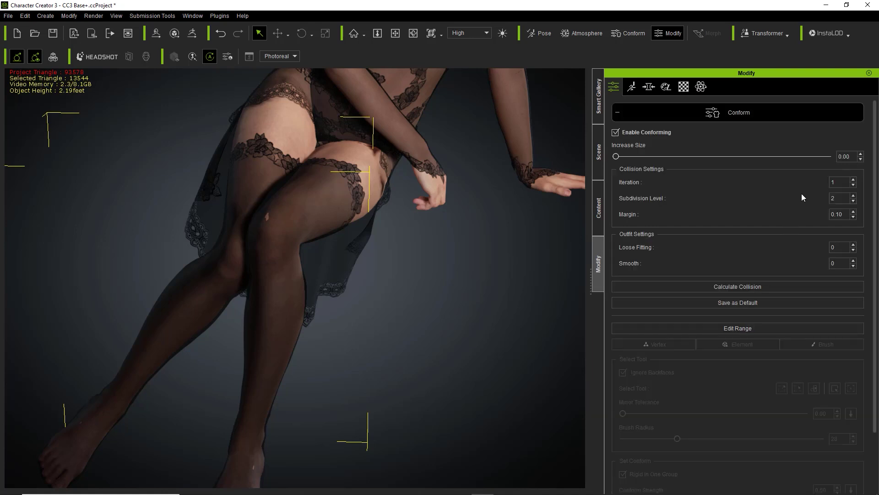
left_click(861, 154)
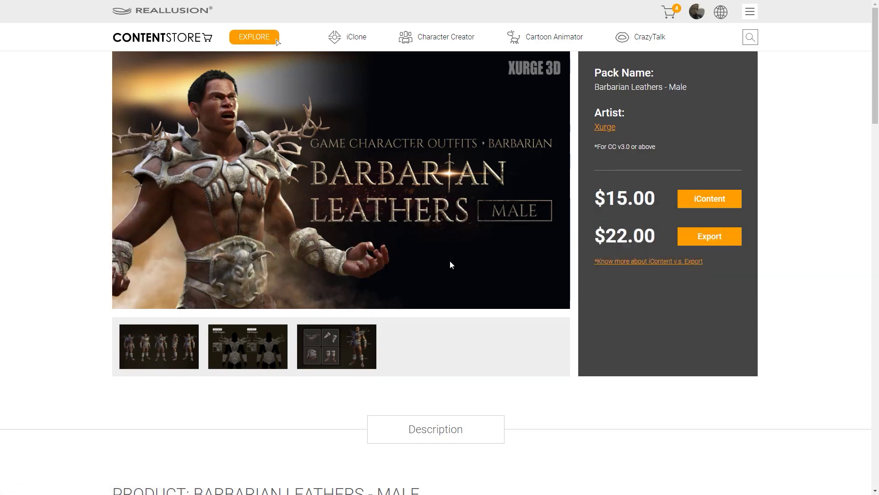
Step: Switch to Character Creator and open the High Resolution folder of Xurge3D's Barbarian Leathers M shirts
key("alt+Tab")
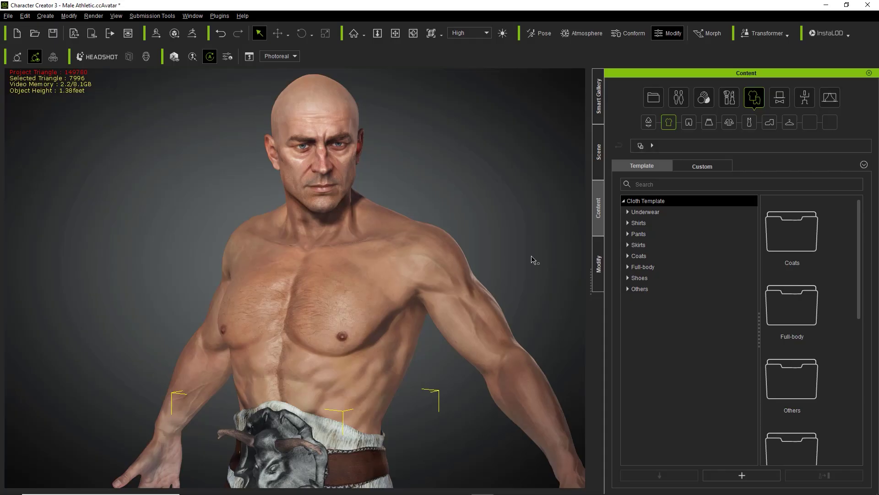
left_click(629, 231)
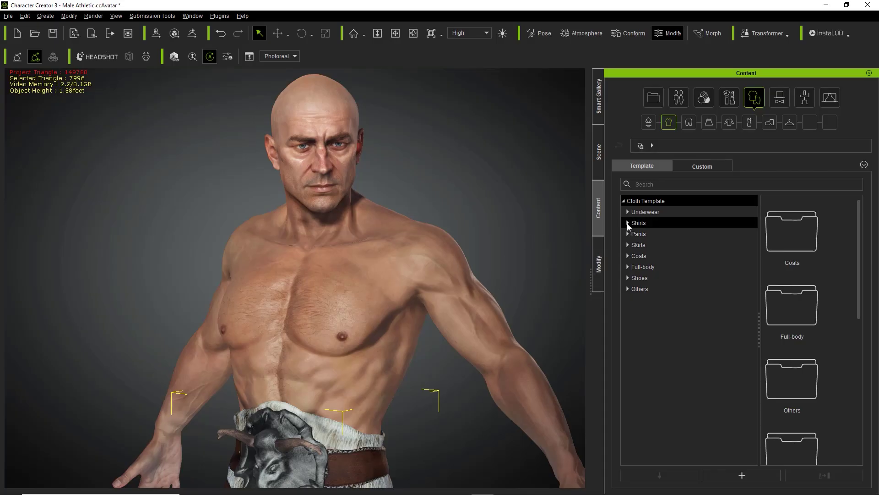
left_click(627, 223)
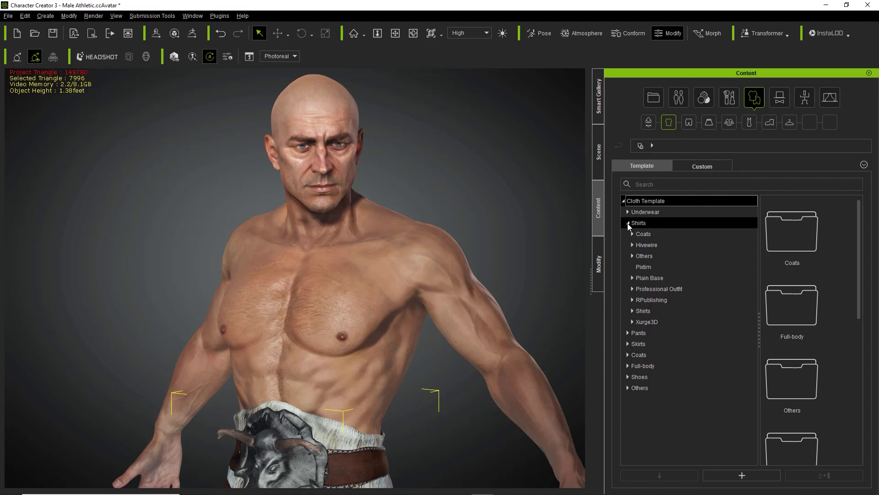
left_click(637, 223)
double_click(646, 322)
left_click(650, 332)
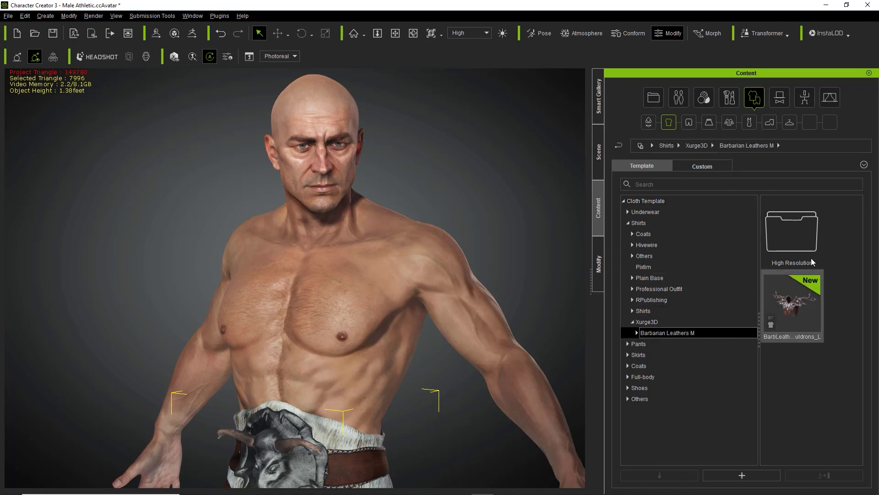
double_click(811, 254)
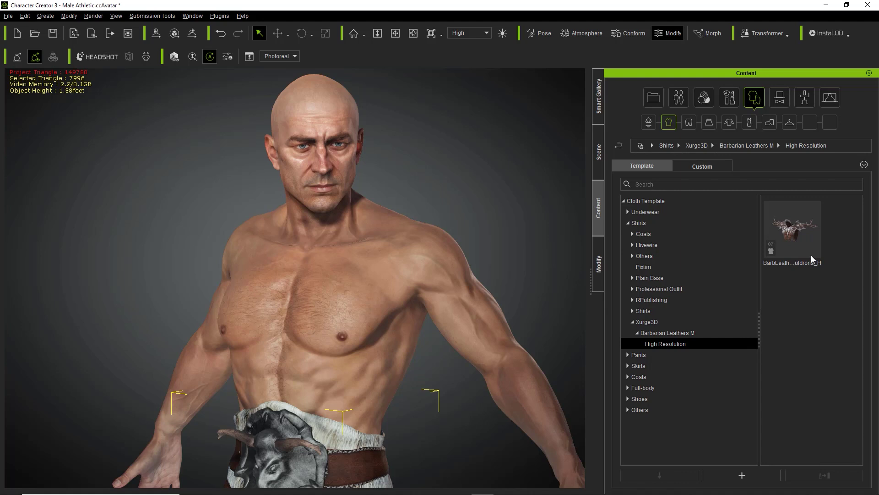
Step: Apply the high-resolution Barbarian Leathers pauldrons to the male character with Fit Body Shape and the Other skin weight preset
double_click(794, 233)
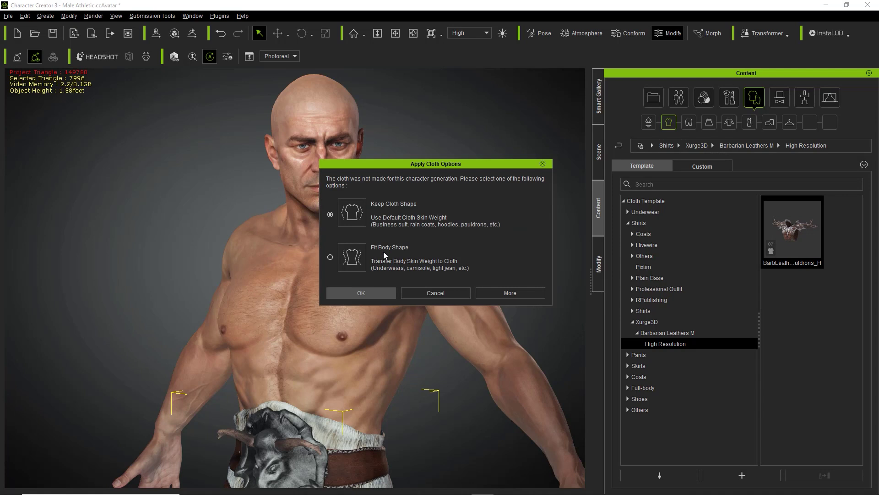
left_click(331, 258)
left_click(370, 292)
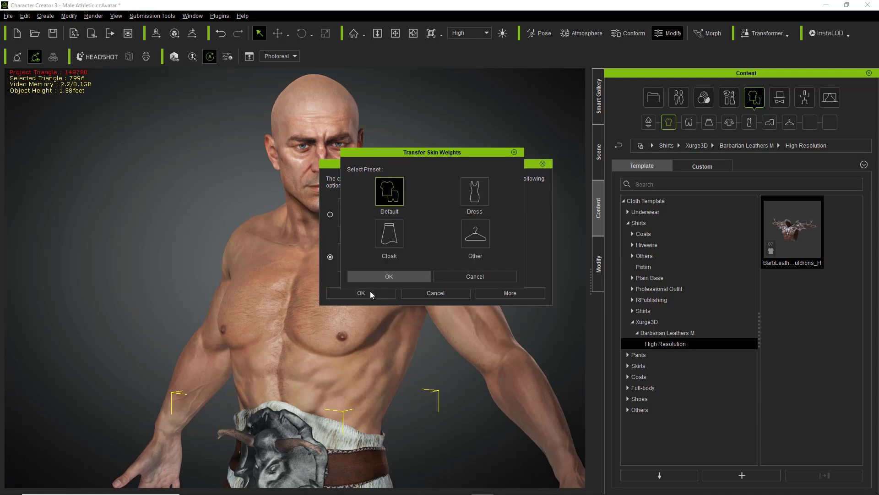
left_click(480, 233)
left_click(403, 275)
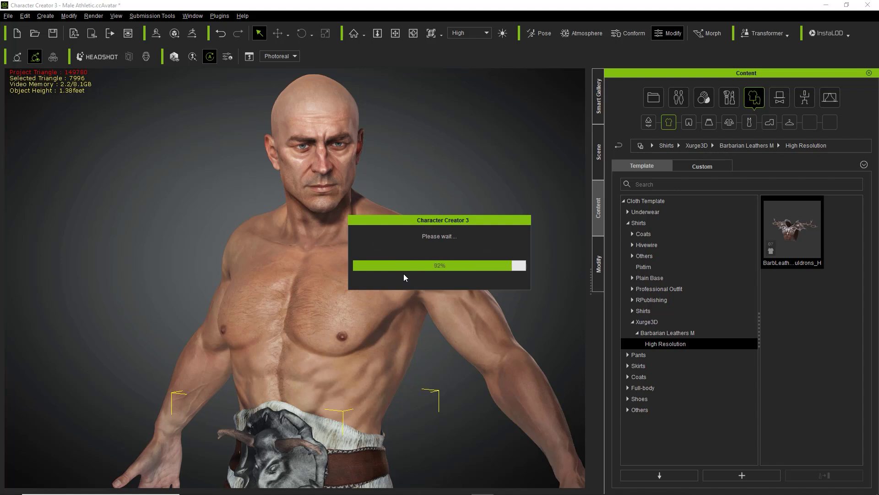
Step: Compare the shape of the applied pauldrons and antlers with the Barbarian Leathers - Male store page picture
middle_click_drag(492, 275, 414, 265)
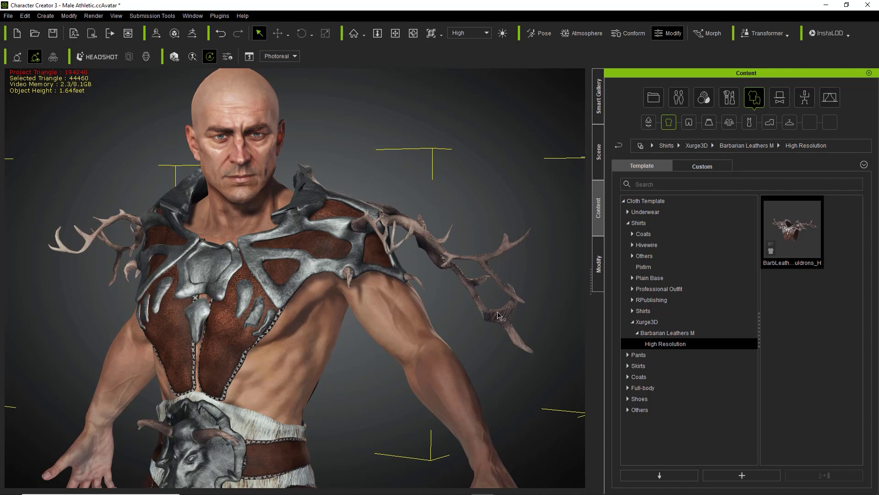
mouse_move(278, 285)
right_mouse_down()
mouse_move(400, 284)
mouse_move(277, 287)
right_mouse_up()
key("alt+Tab")
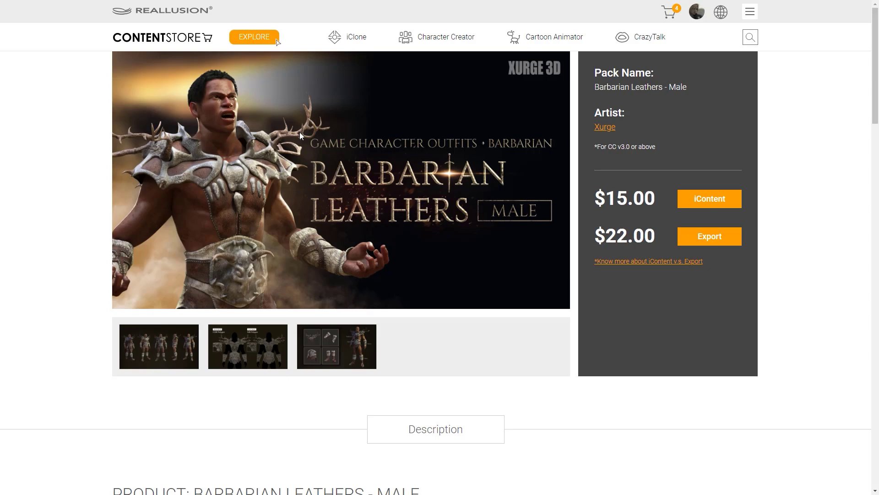
key("alt+Tab")
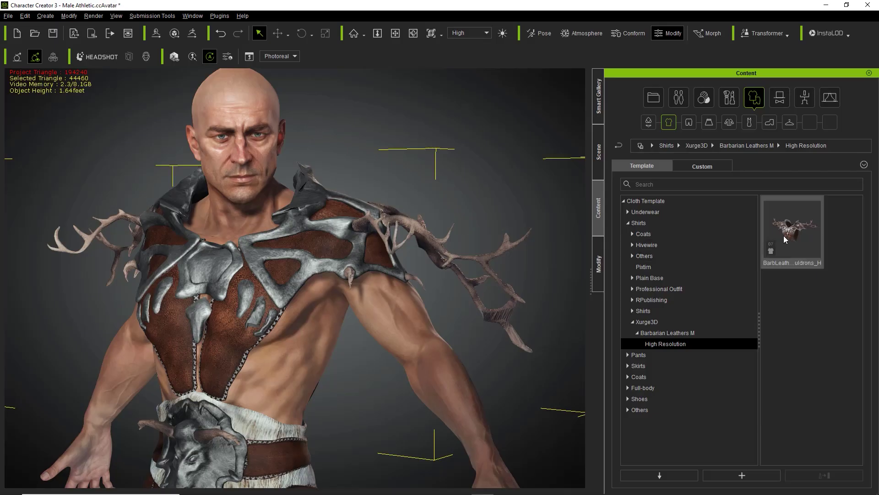
Step: Reapply the high-resolution Barbarian Leathers pauldrons to the male character with the Keep Cloth Shape option
left_click_drag(781, 236, 267, 246)
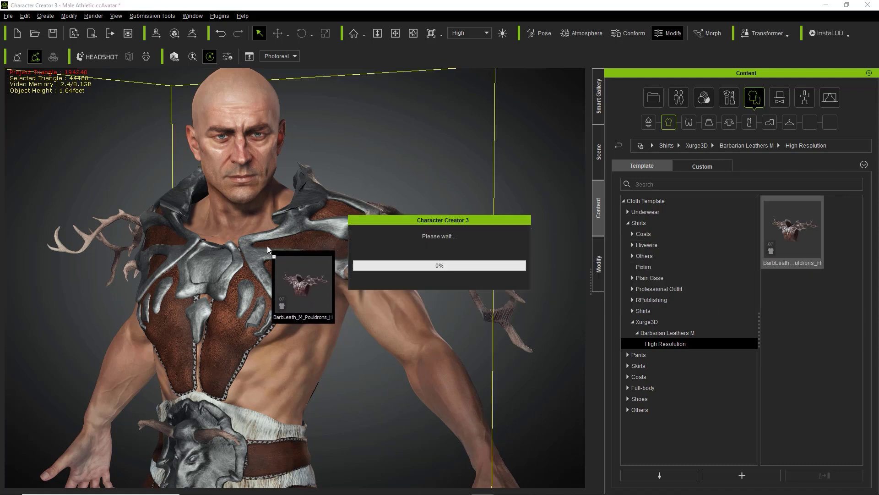
left_click(386, 277)
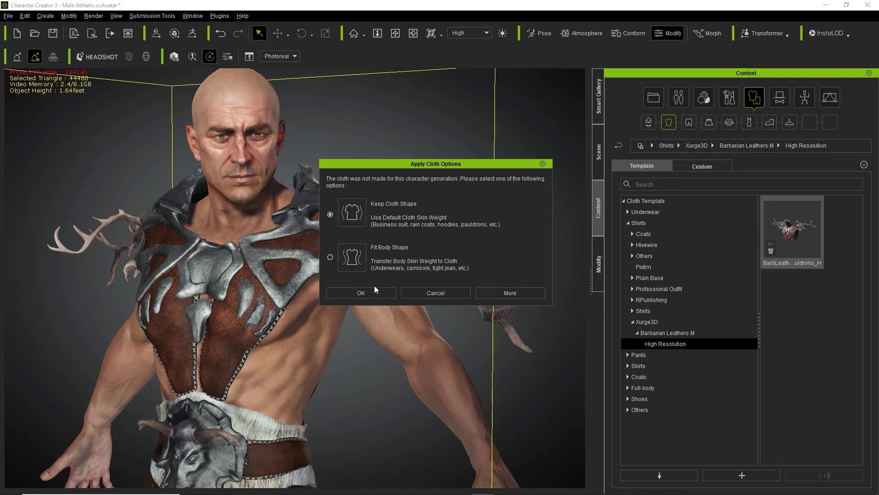
left_click(373, 292)
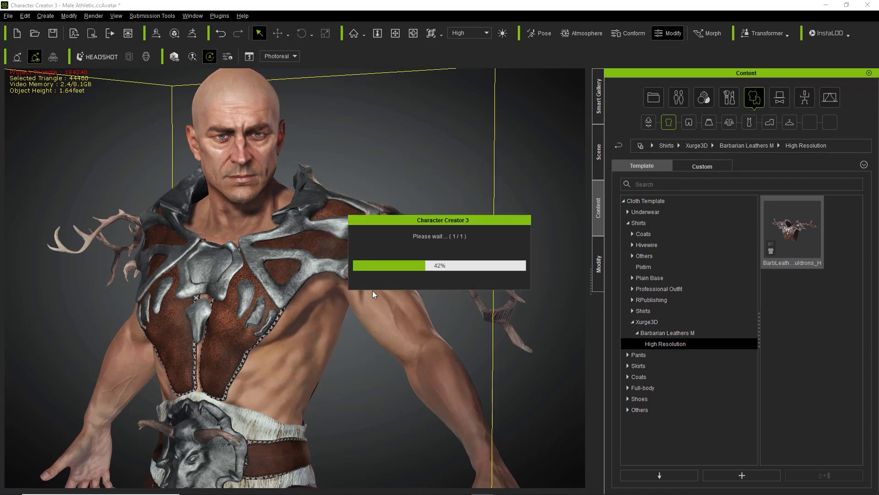
right_click_drag(270, 300, 265, 321)
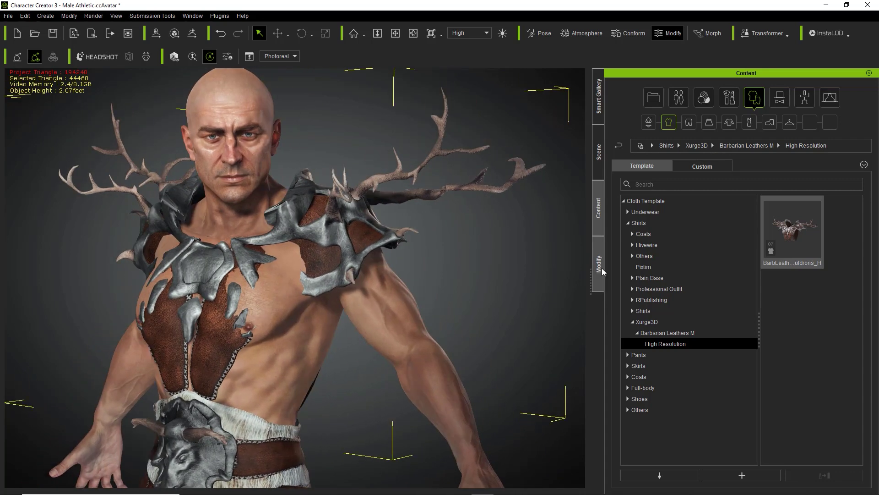
Step: Open Conform editing for the pauldrons and set Increase Size to 1.50 so the chest piece clears the body
left_click(598, 270)
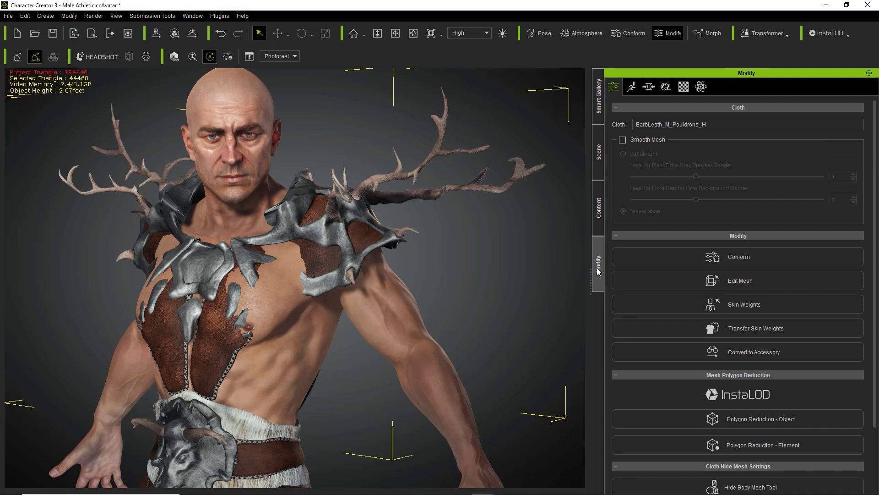
left_click(697, 261)
left_click(861, 154)
left_click(861, 154)
left_click(861, 154)
left_click(861, 154)
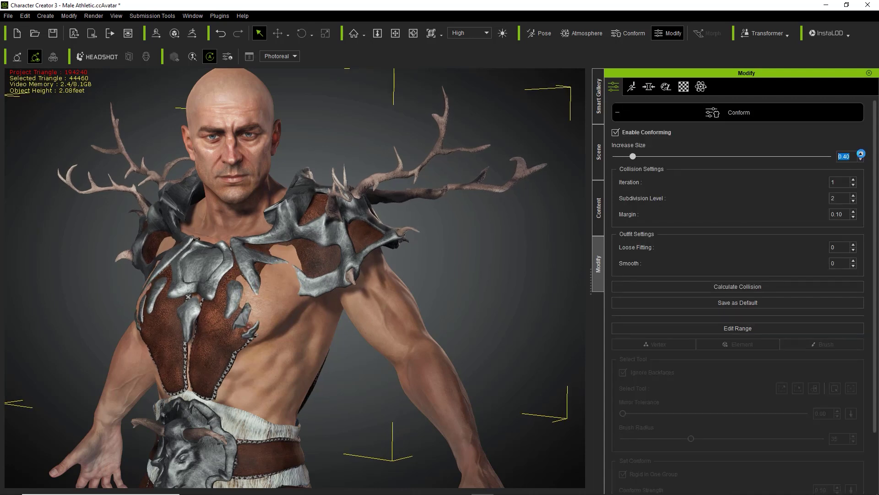
left_click(862, 154)
left_click(861, 154)
left_click(861, 154)
left_click(861, 154)
left_click(861, 154)
left_click(861, 154)
left_click(861, 154)
left_click(861, 154)
left_click(861, 154)
left_click(861, 154)
left_click(861, 154)
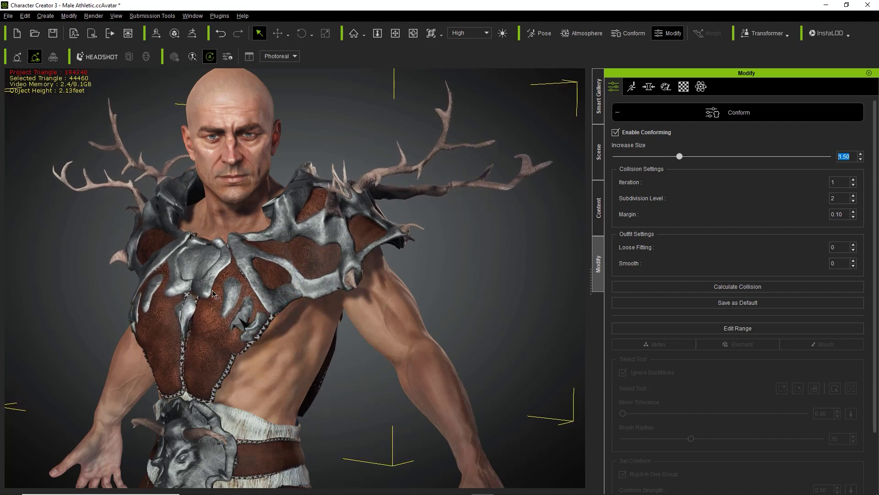
Step: Examine the enlarged pauldrons, chest piece and antlers from both sides for remaining clipping or distortion
right_click_drag(184, 294, 245, 308)
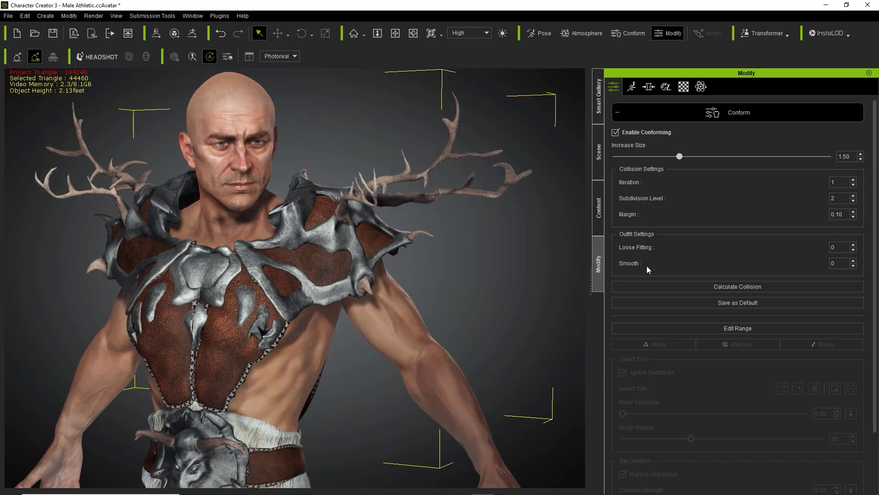
middle_click_drag(331, 273, 352, 290)
right_click_drag(351, 290, 382, 289)
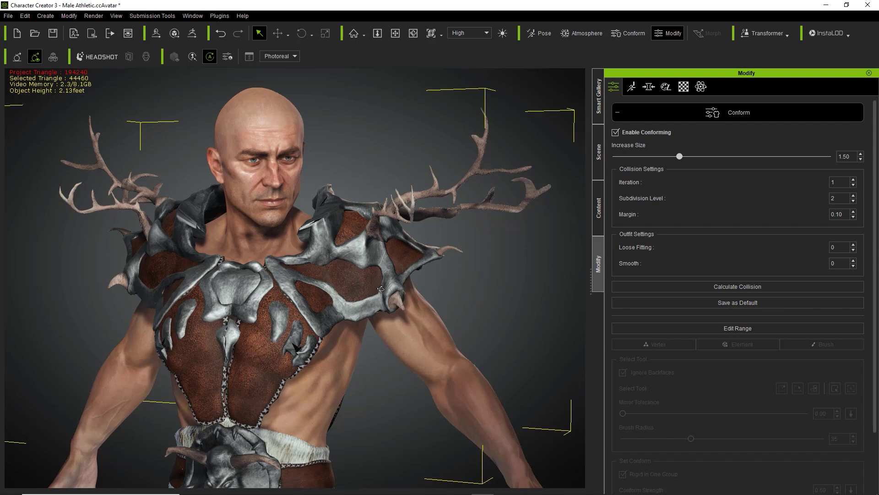
right_click_drag(442, 284, 404, 284)
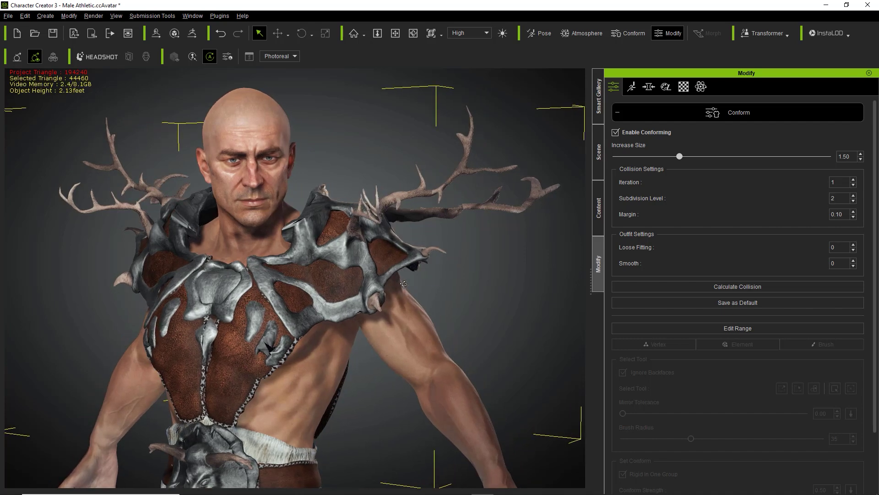
right_click_drag(381, 329, 440, 314)
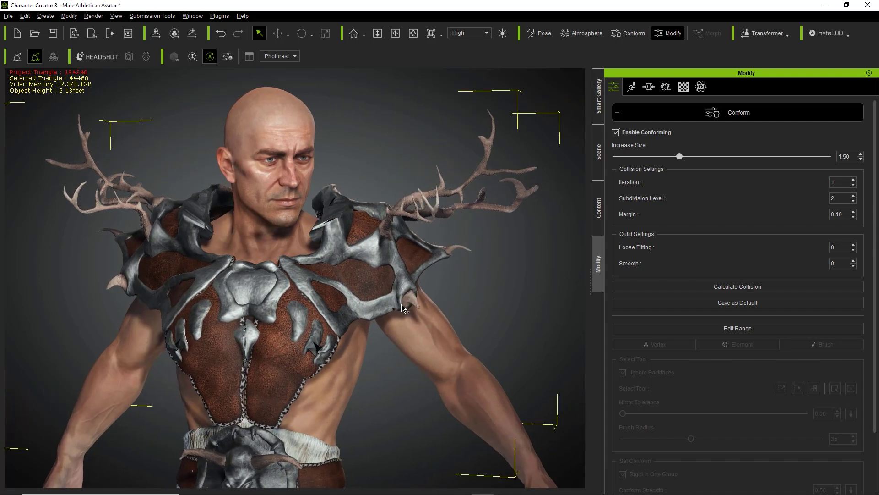
right_click_drag(248, 307, 164, 300)
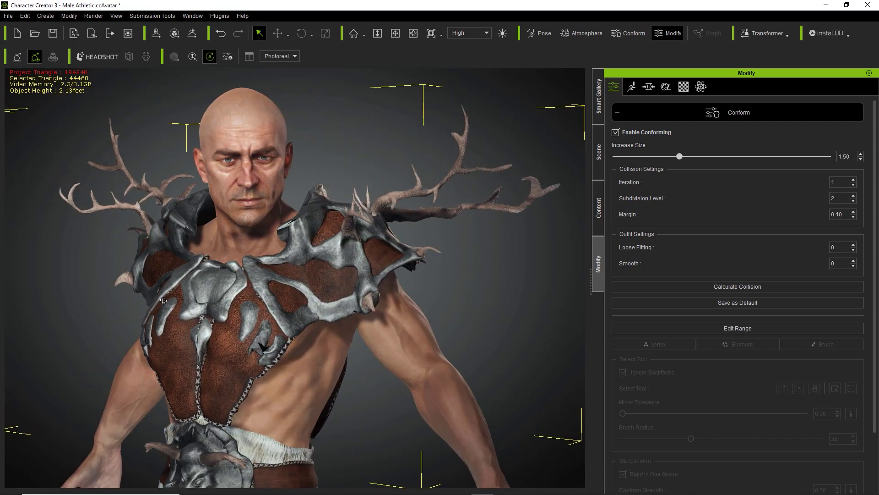